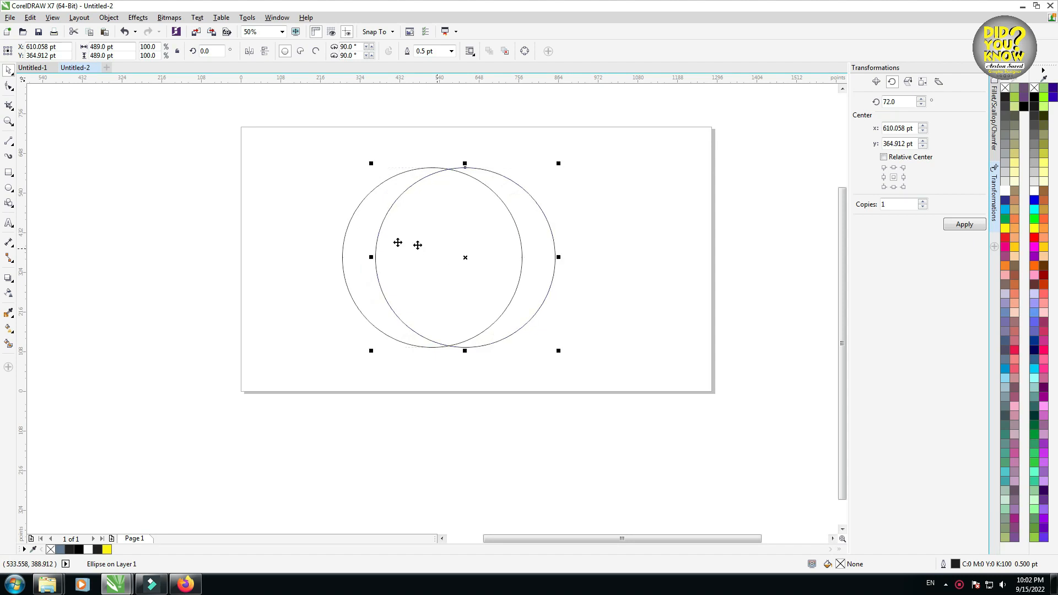
- Smart-fill the crescent left of the two overlapping circles' intersection with the blue-gray colour
drag(171, 146, 612, 408)
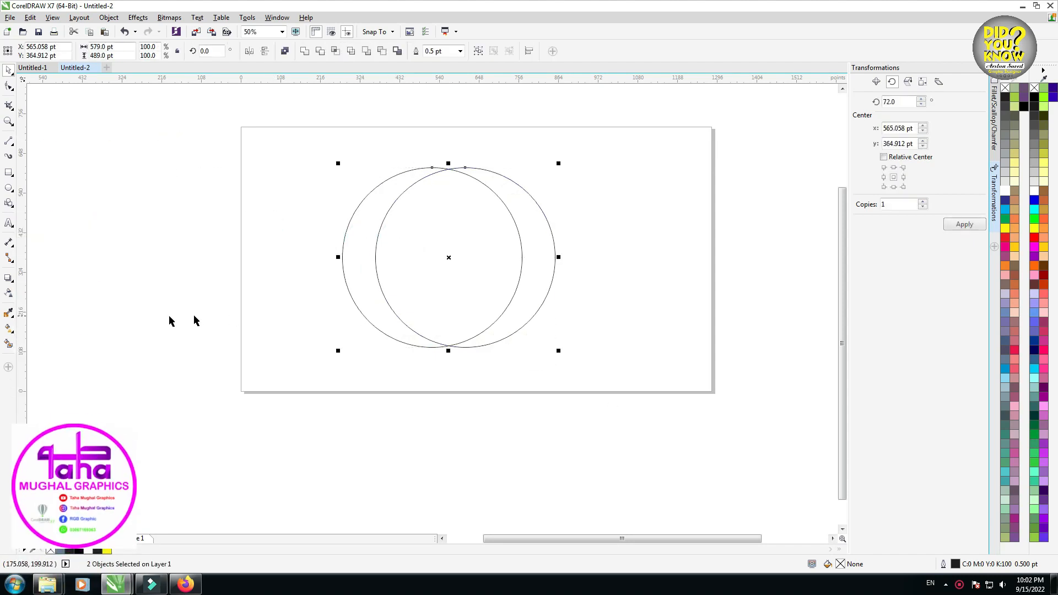
click(8, 342)
click(355, 256)
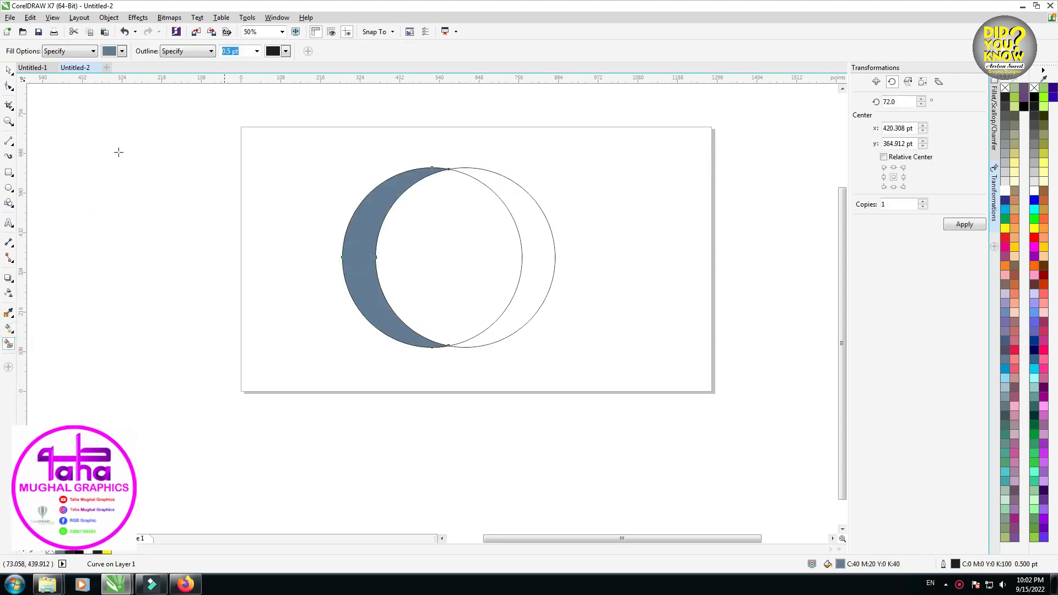
- Delete both construction circles, keeping only the filled crescent
click(9, 70)
click(474, 208)
click(535, 258)
key(Escape)
click(497, 267)
drag(495, 246, 494, 318)
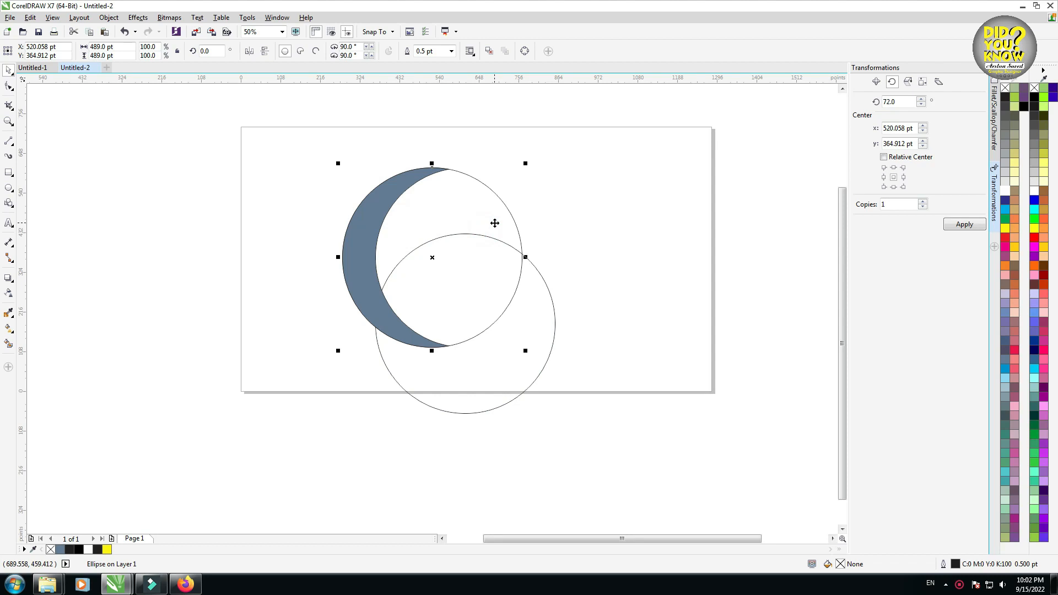
key(Delete)
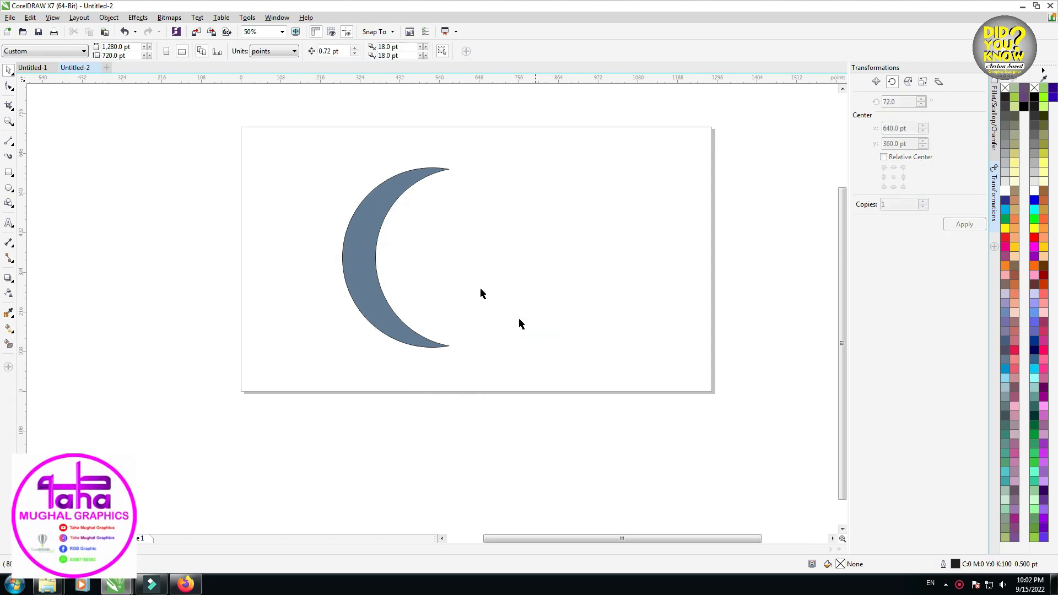
- Apply a vertical linear fountain fill to the crescent, running from its upper tip to its lower tip
drag(504, 123, 330, 393)
scroll(365, 285, up, 3)
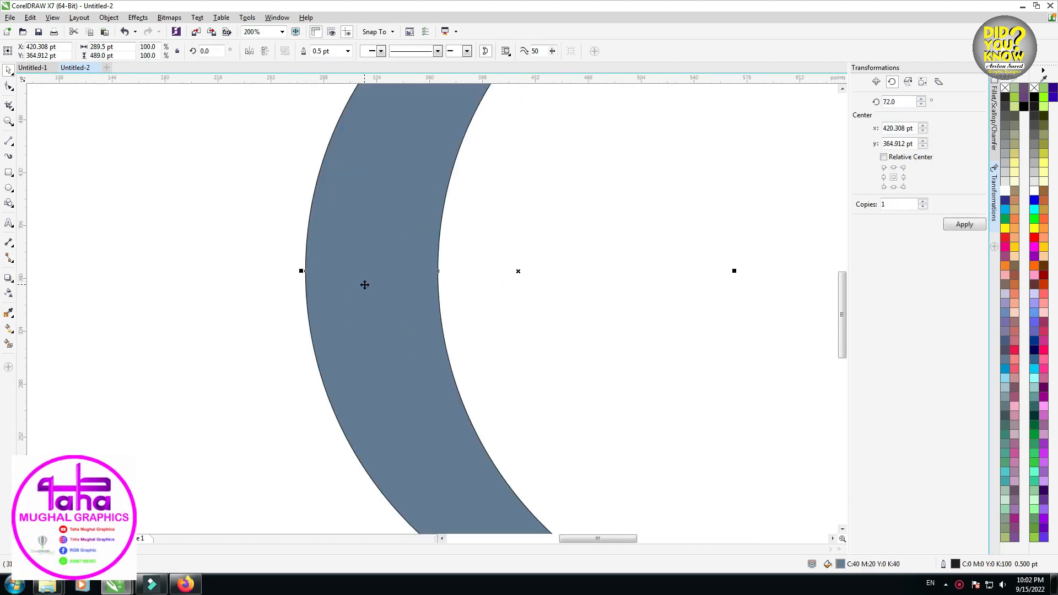
scroll(365, 285, down, 2)
key(g)
drag(525, 130, 517, 456)
click(514, 98)
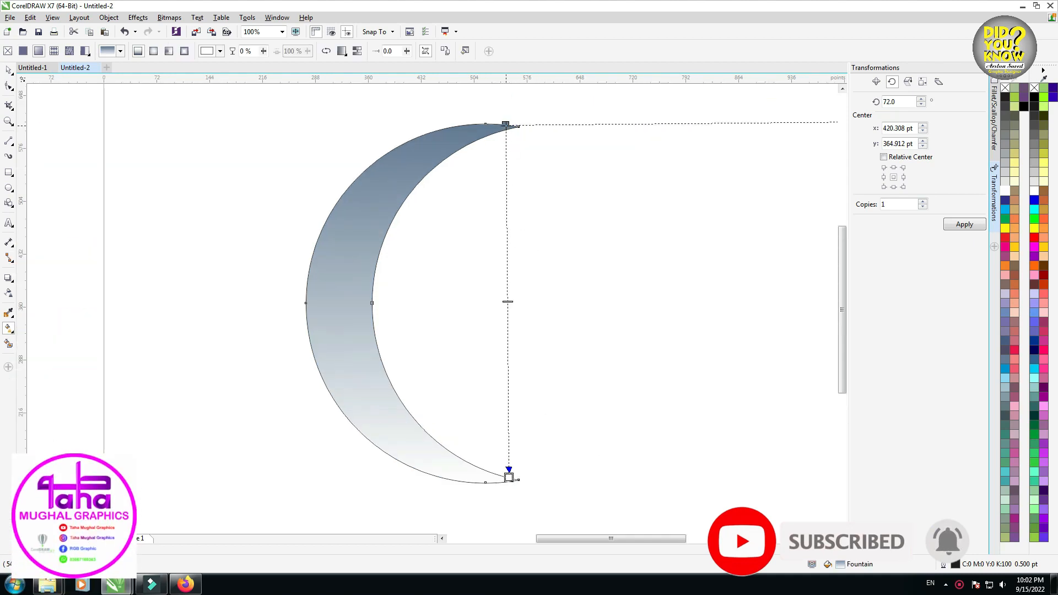
- Set the gradient's starting colour node at the crescent's upper tip to CMYK 0, 0, 0, 80
click(506, 124)
click(521, 121)
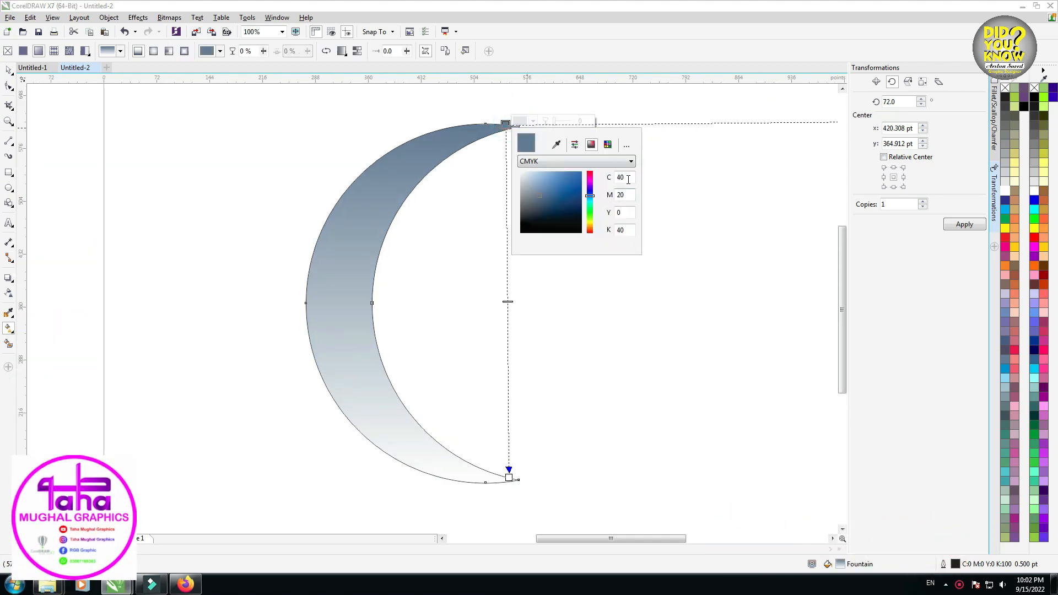
text(0)
key(Tab)
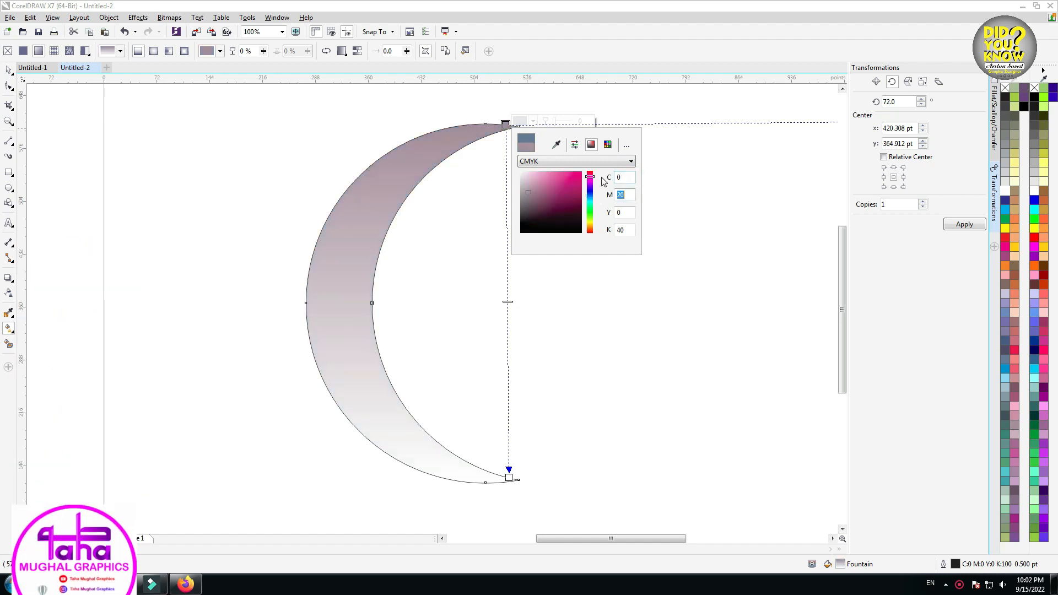
text(0)
key(Tab)
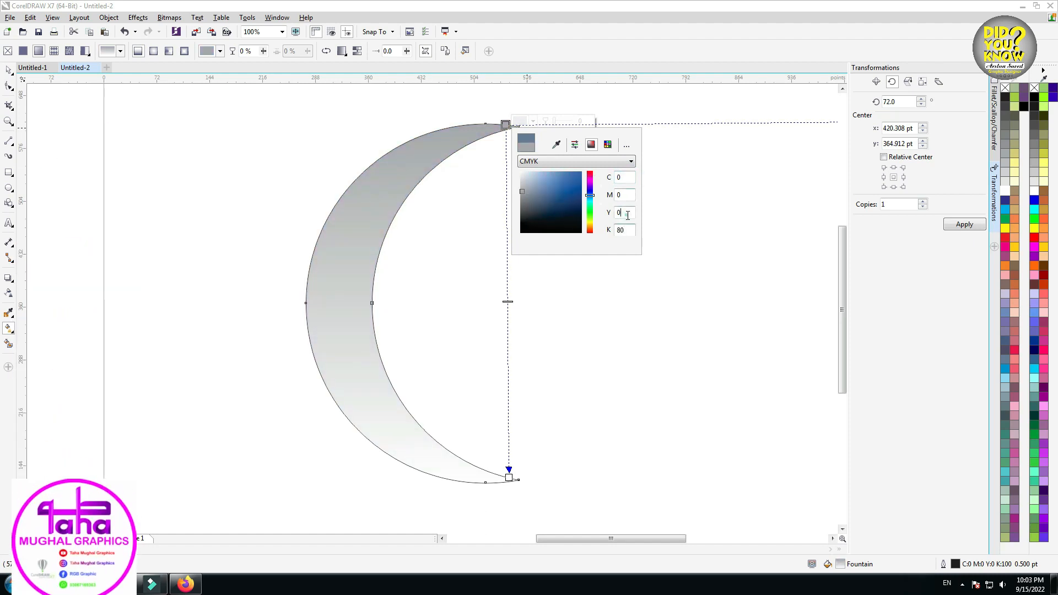
text(0)
key(Tab)
click(507, 190)
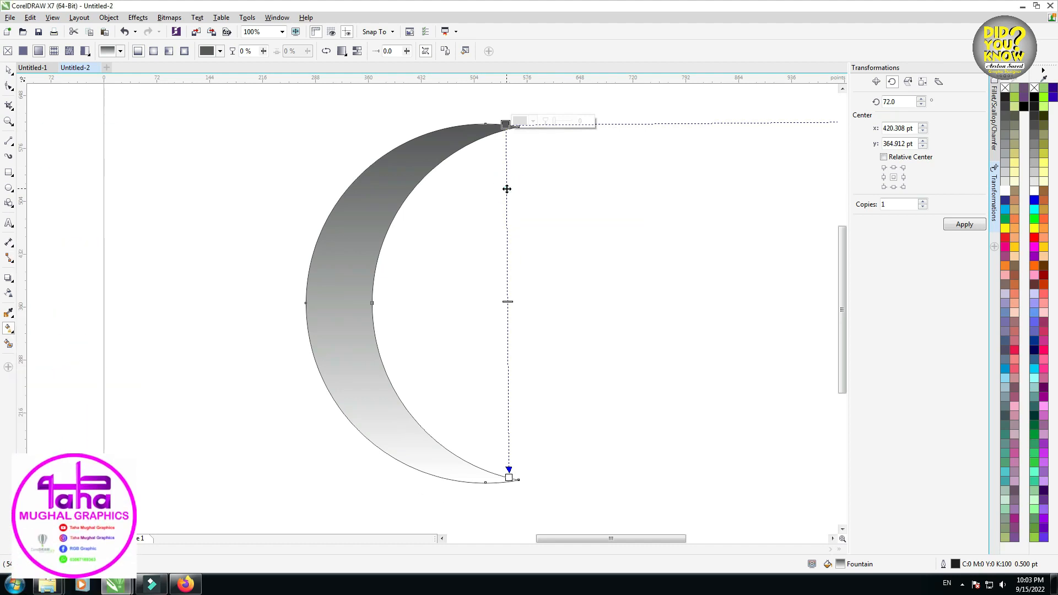
- Add a gradient colour node at 18% and set it to CMYK 0, 0, 0, 60
double_click(506, 189)
click(521, 184)
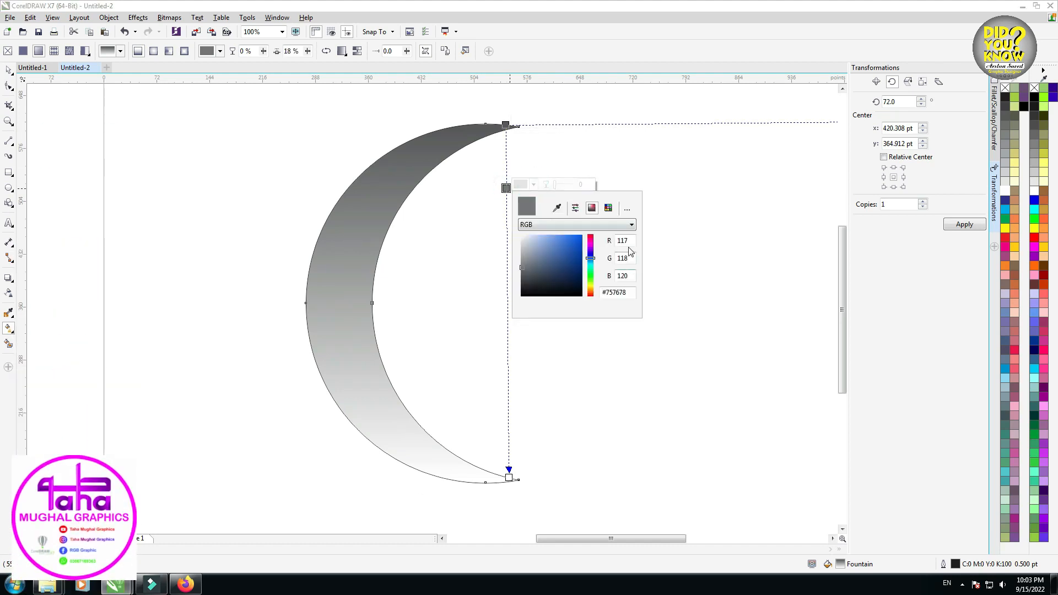
click(595, 227)
click(595, 234)
click(620, 240)
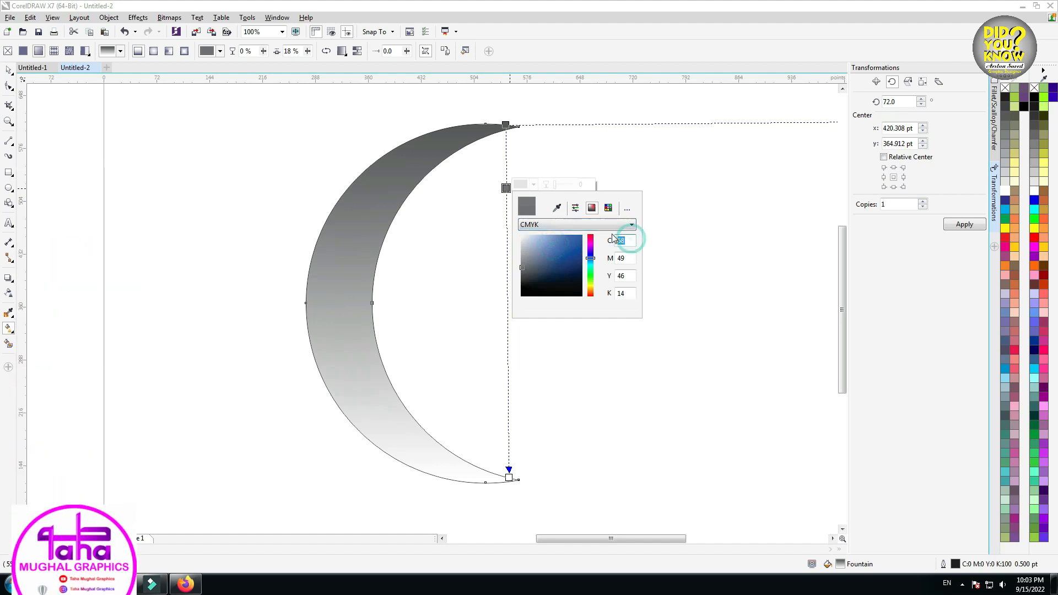
text(0)
key(Tab)
text(0)
key(Tab)
text(0)
key(Tab)
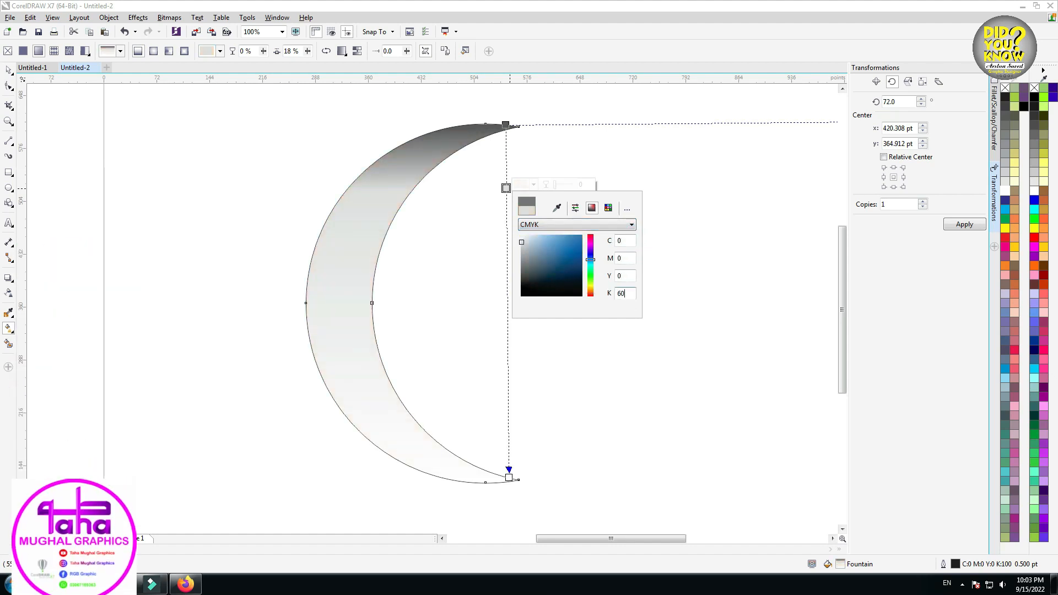
click(633, 275)
click(664, 275)
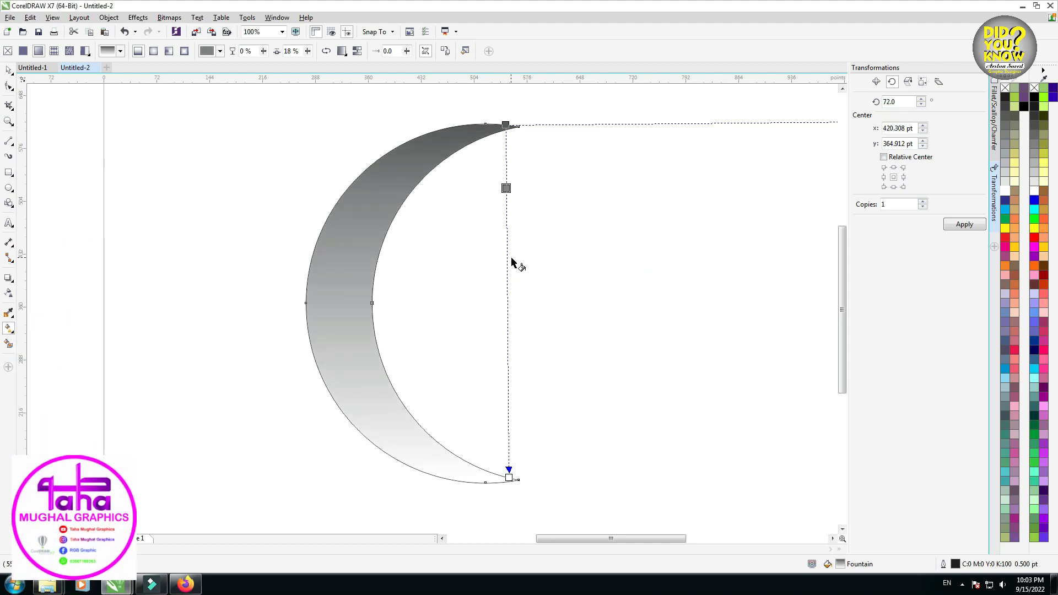
- Add a gradient colour node at 37% and set it to CMYK 0, 0, 0, 40
double_click(508, 255)
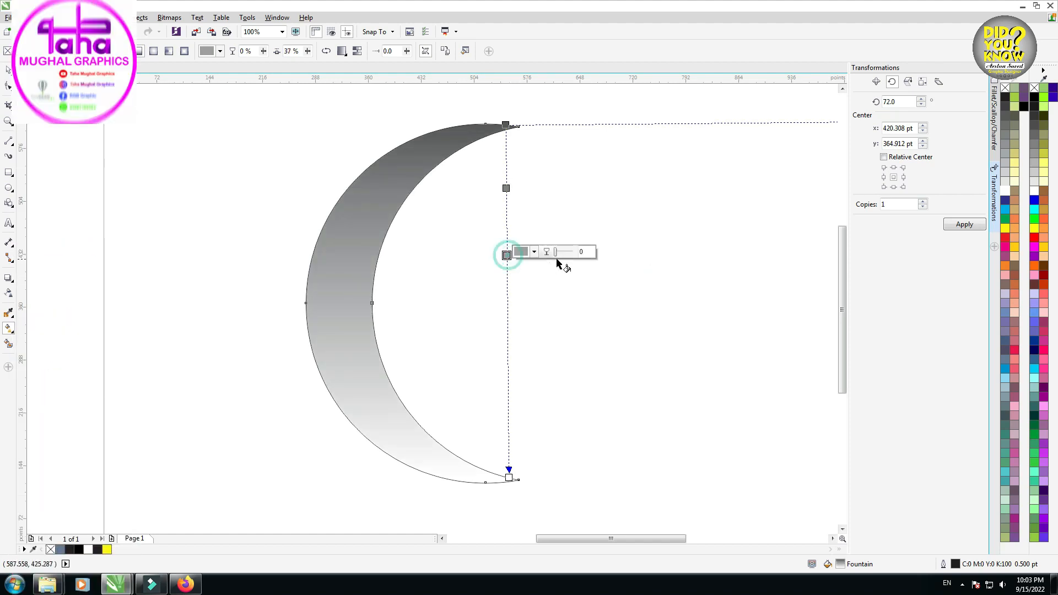
click(529, 251)
click(601, 292)
click(544, 307)
double_click(621, 308)
text(0)
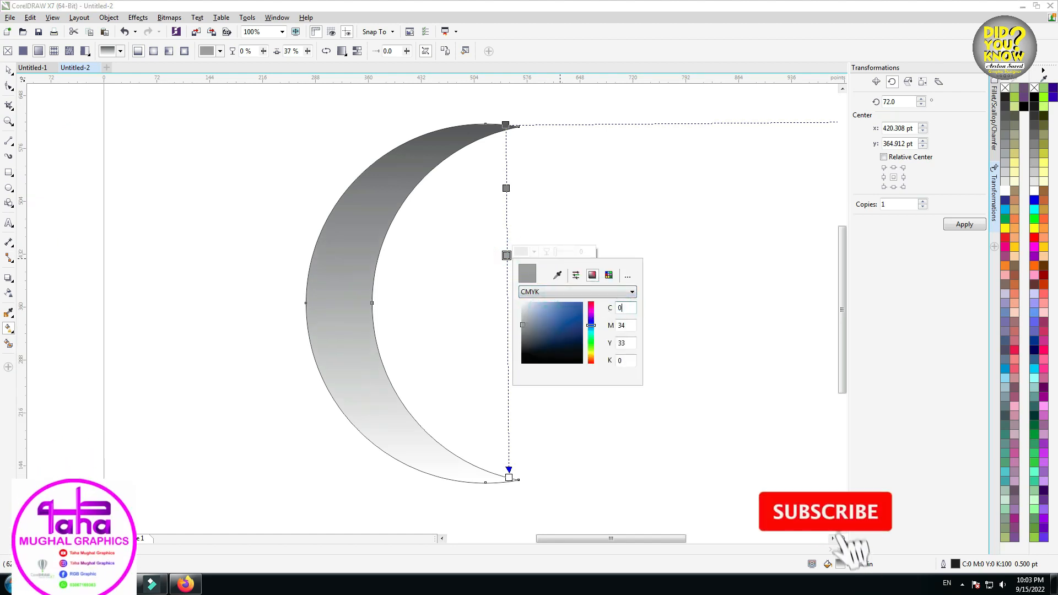
key(Tab)
text(0)
key(Tab)
text(0)
key(Tab)
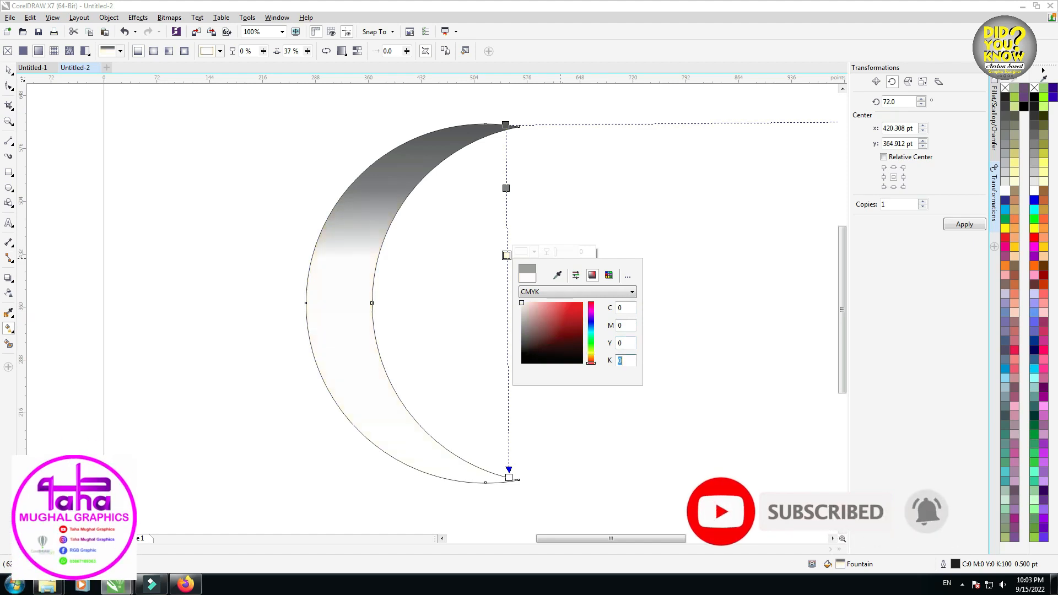
text(40)
click(625, 344)
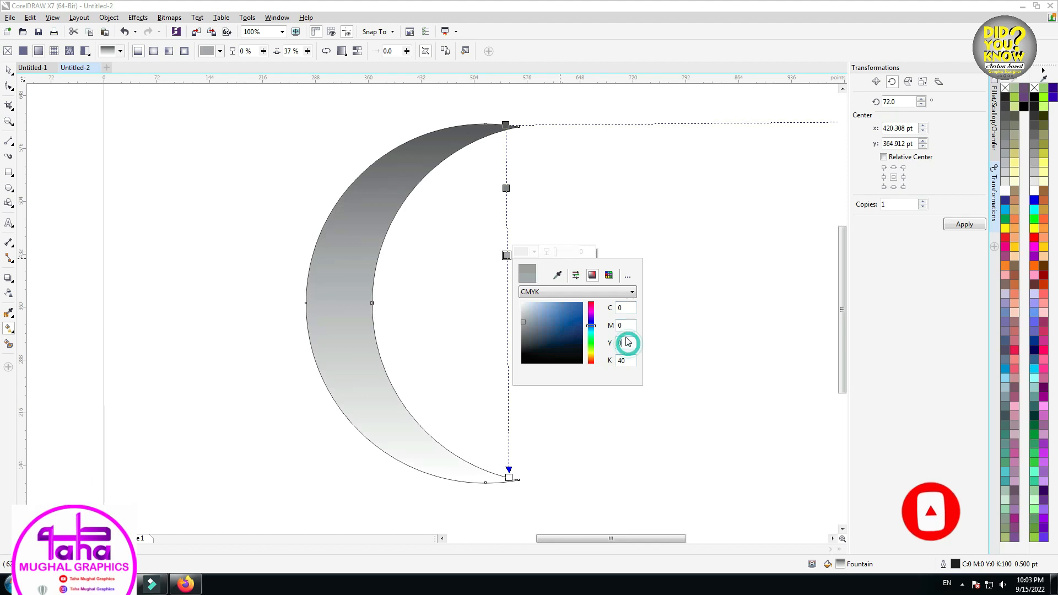
click(552, 217)
- Add a gradient colour node at 54% and set it to CMYK 0, 0, 0, 20
double_click(508, 298)
drag(508, 298, 508, 317)
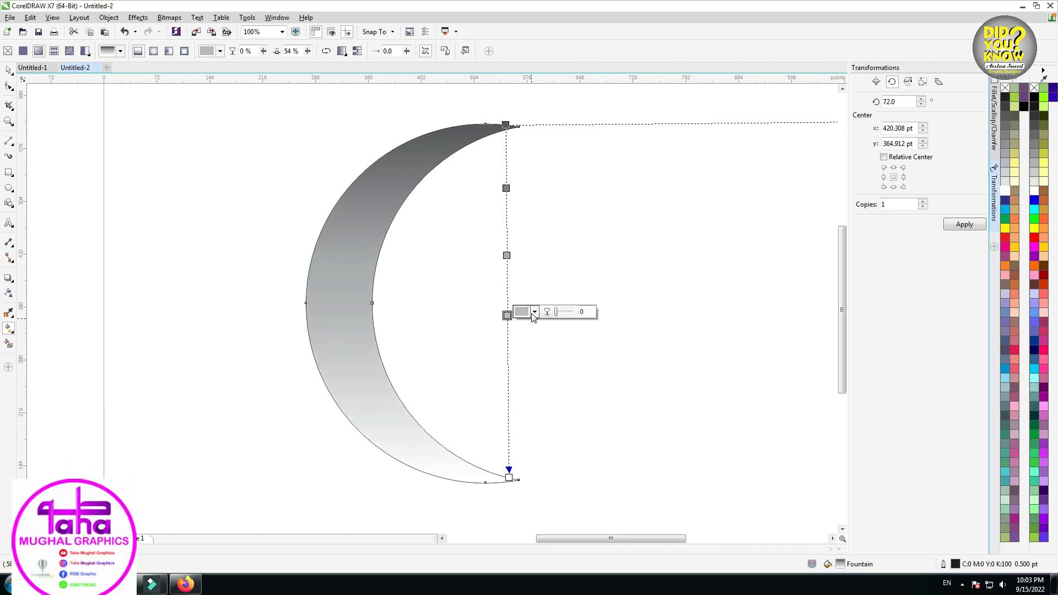
click(534, 314)
click(580, 352)
click(547, 372)
text(0)
key(Tab)
text(0)
key(Tab)
text(0)
key(Tab)
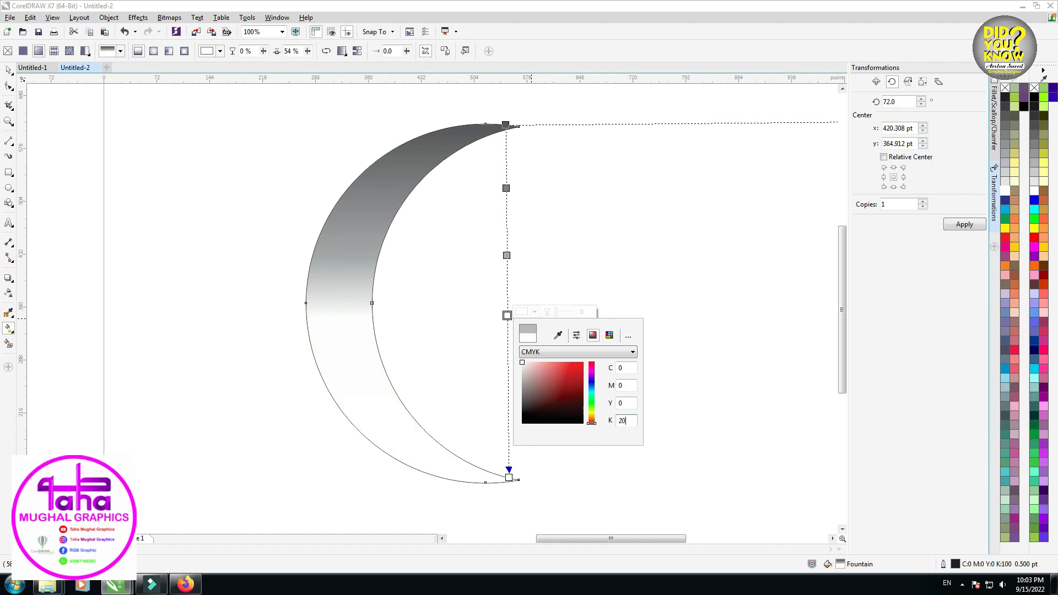
click(625, 403)
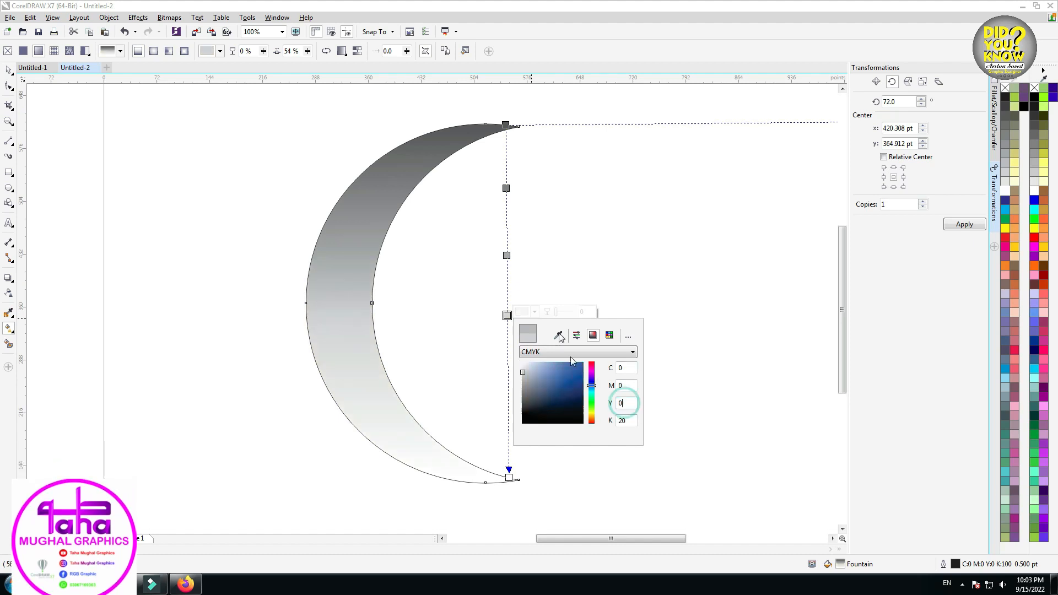
click(538, 292)
- Add a gradient colour node at 71% and set it to CMYK 0, 0, 0, 60
double_click(508, 375)
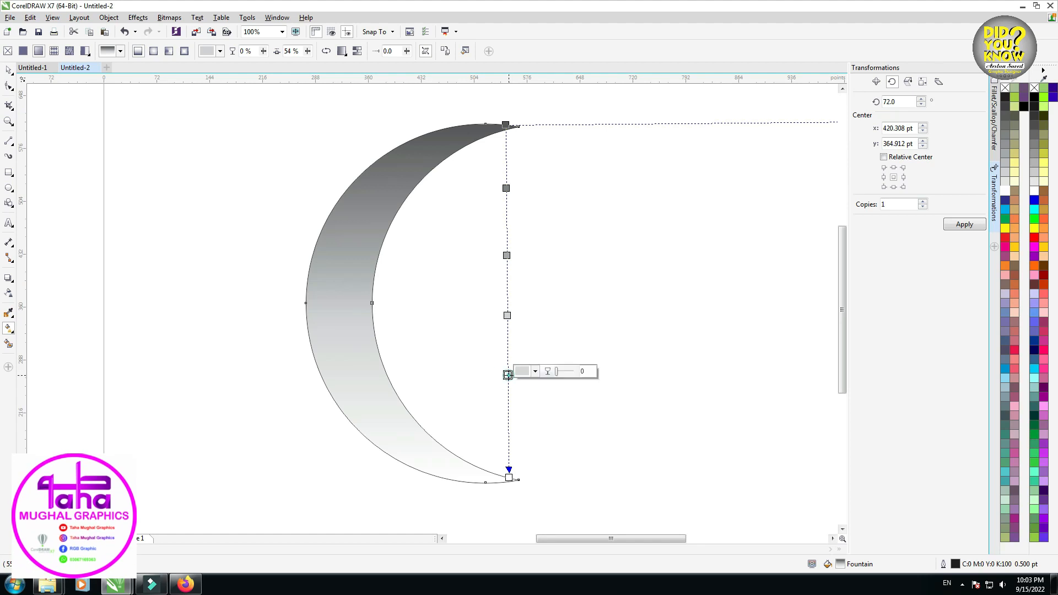
click(535, 372)
click(618, 413)
click(619, 421)
double_click(625, 428)
text(0)
key(Tab)
text(0)
key(Tab)
text(0)
key(Tab)
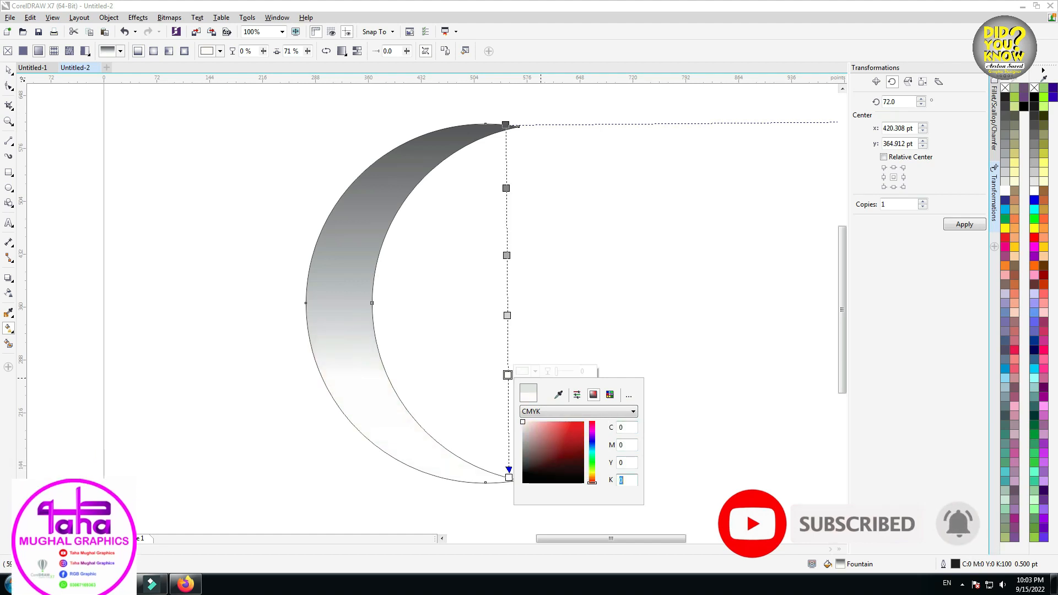
text(60)
click(627, 464)
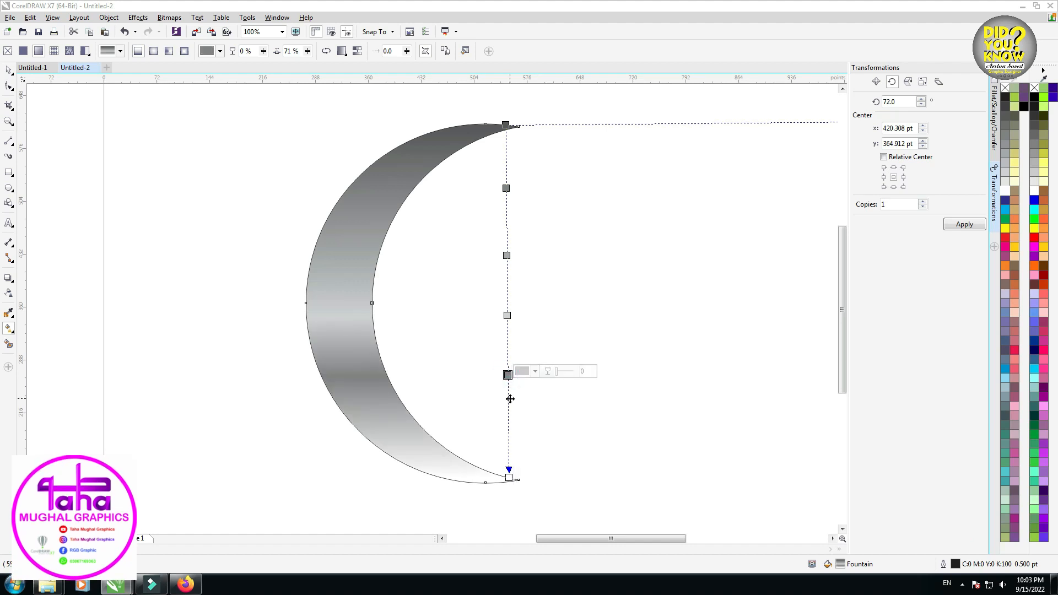
- Move the lowest intermediate gradient node to 77% and the light gray node above it to 56%
drag(508, 375, 508, 396)
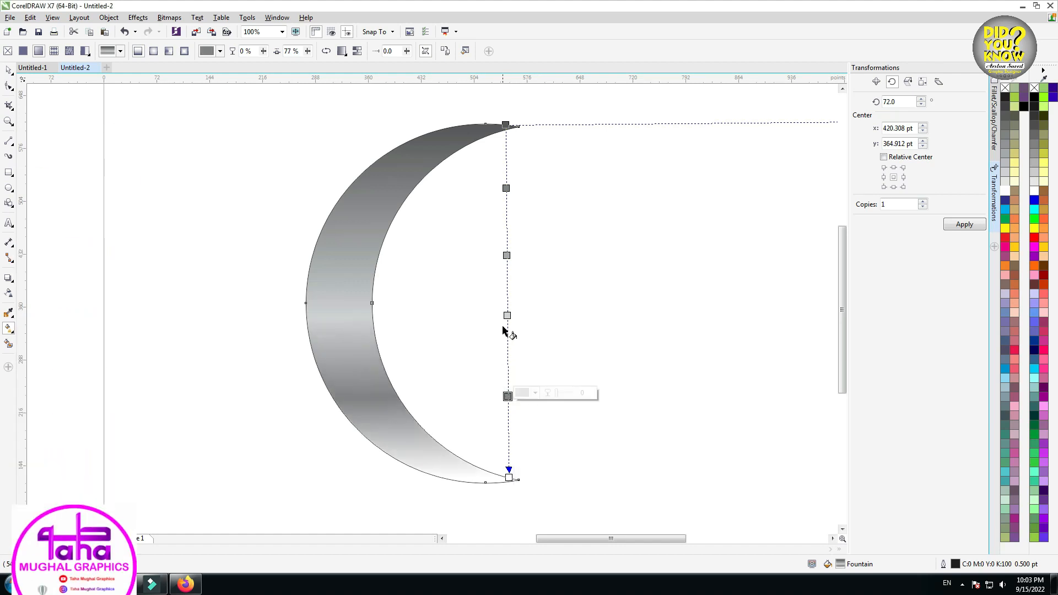
drag(508, 315, 508, 322)
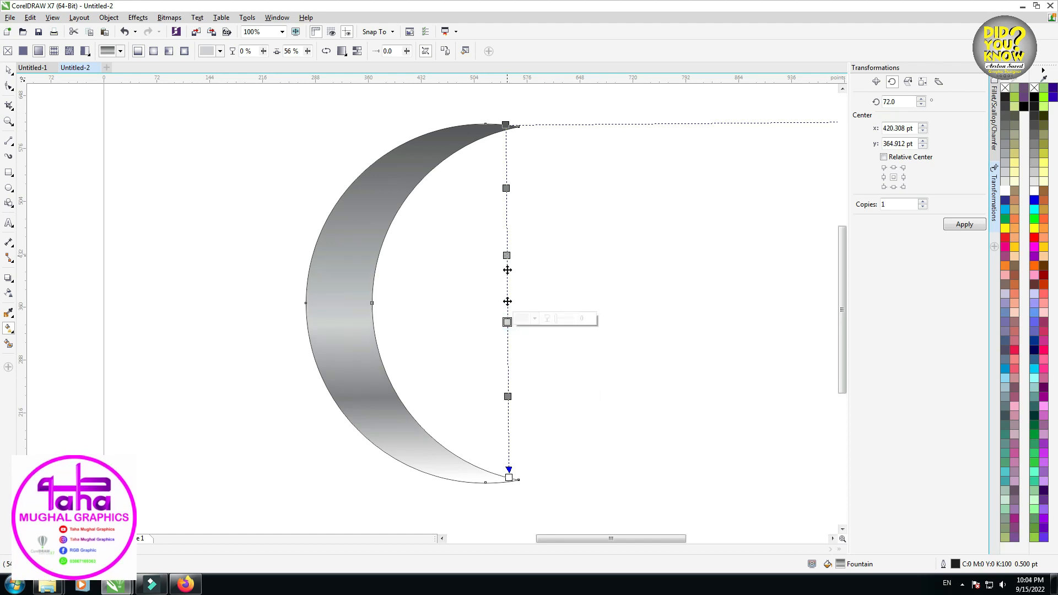
- Set the gradient's end colour node at the crescent's lower tip to CMYK 0, 0, 0, 80
click(509, 478)
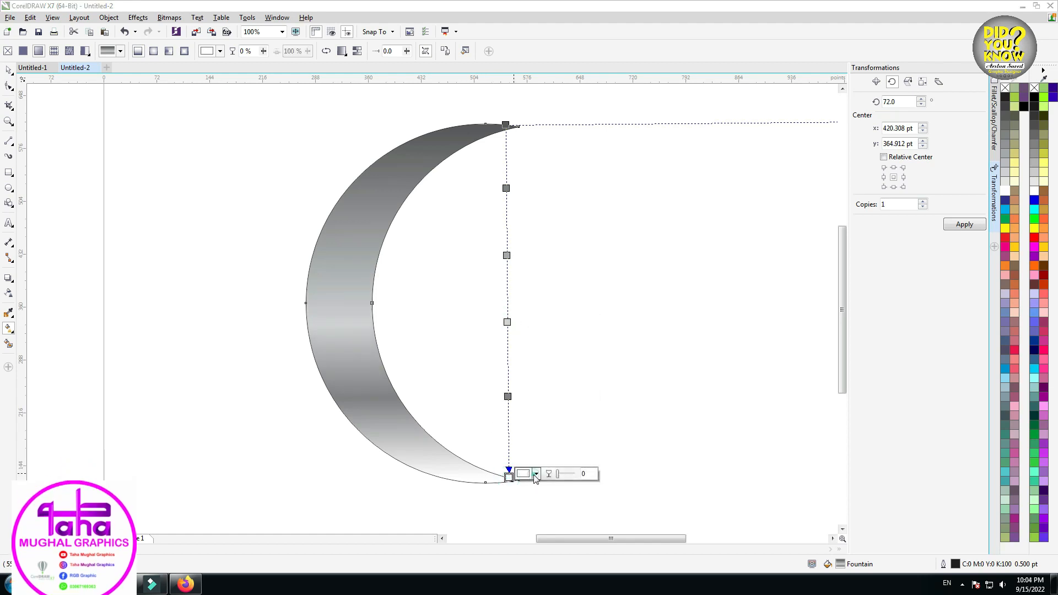
click(535, 475)
click(584, 375)
click(556, 394)
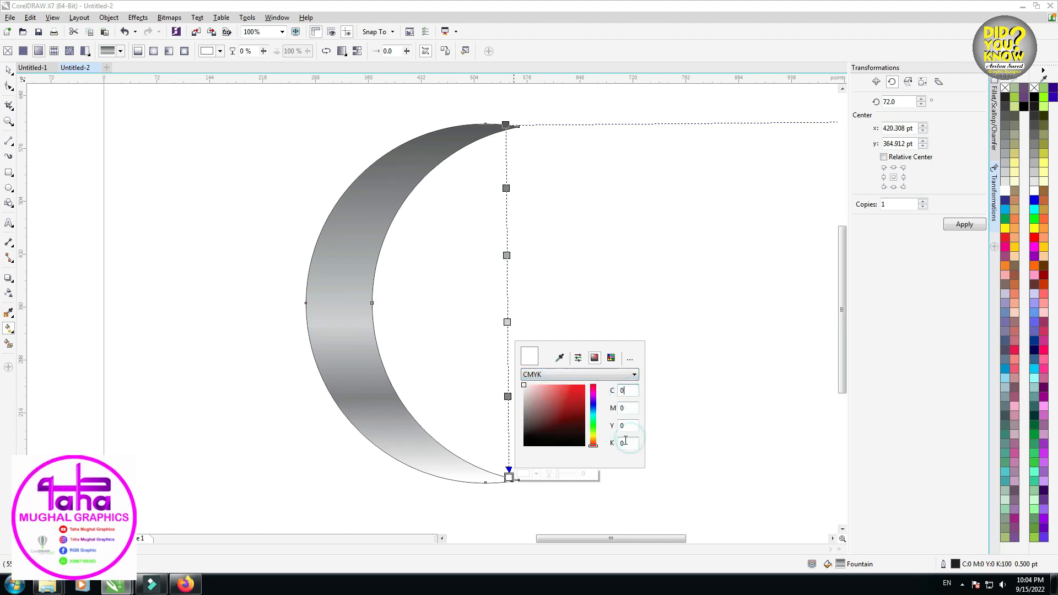
text(80)
click(629, 426)
- Remove the outline from the gradient-filled crescent
click(13, 67)
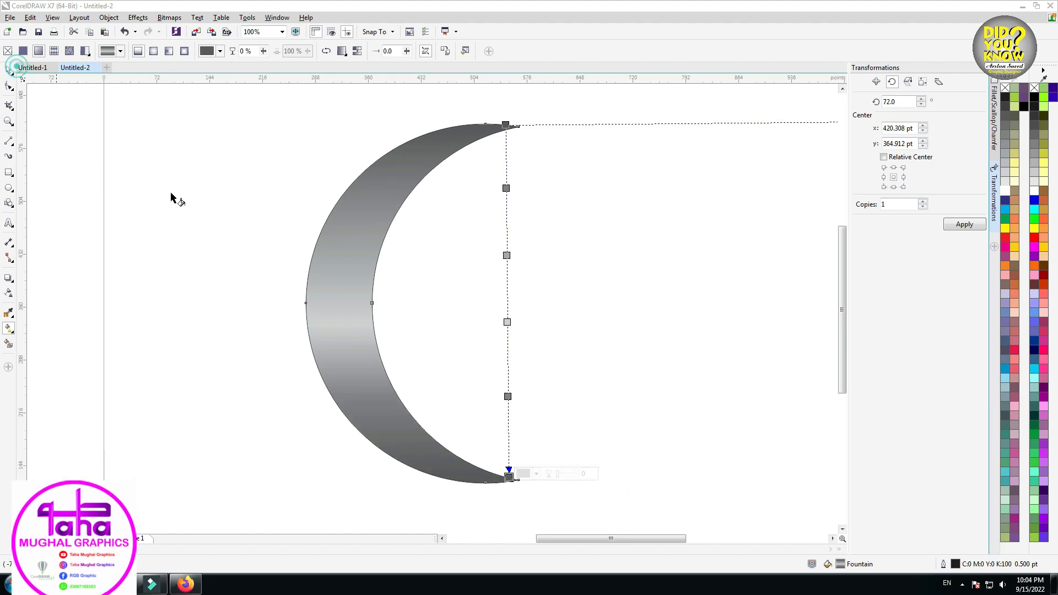
click(219, 220)
click(14, 69)
click(363, 247)
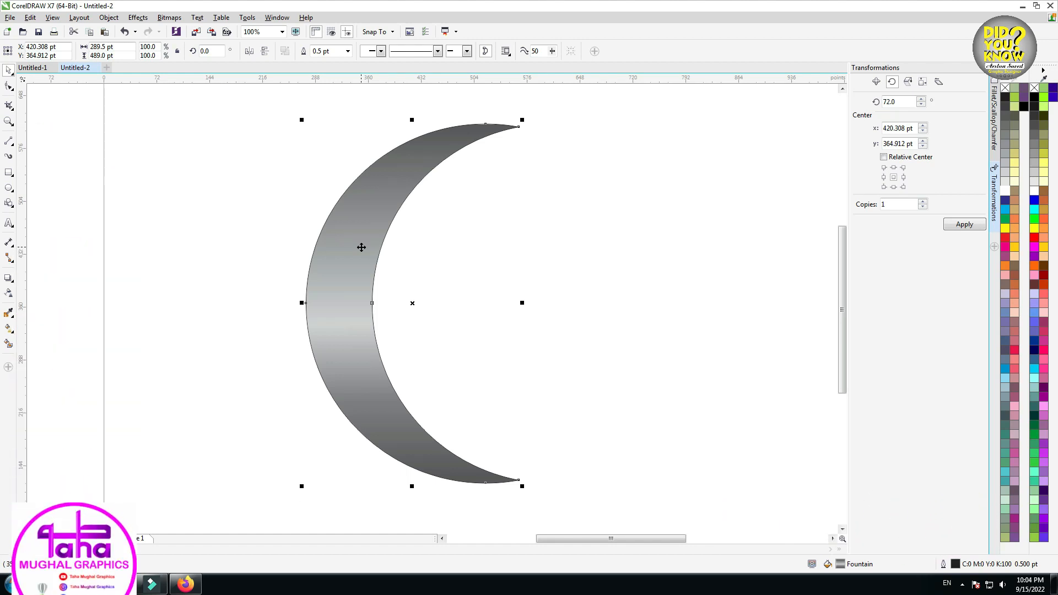
right_click(1007, 88)
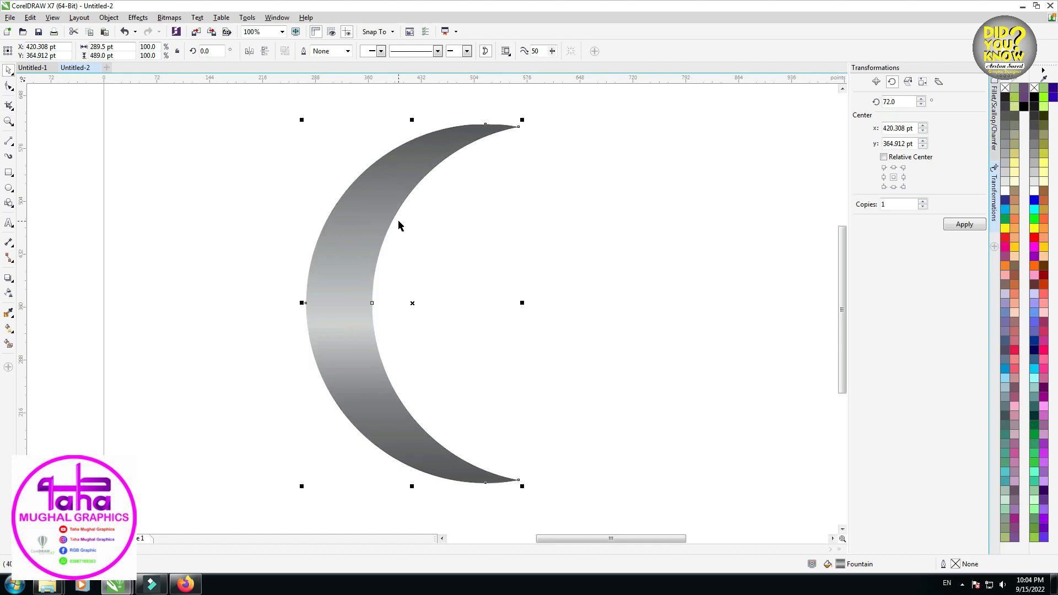
- Duplicate the crescent about 9 pt to the right and reverse the duplicate's fountain fill
scroll(321, 291, up, 3)
drag(288, 301, 314, 305)
scroll(322, 298, down, 3)
key(g)
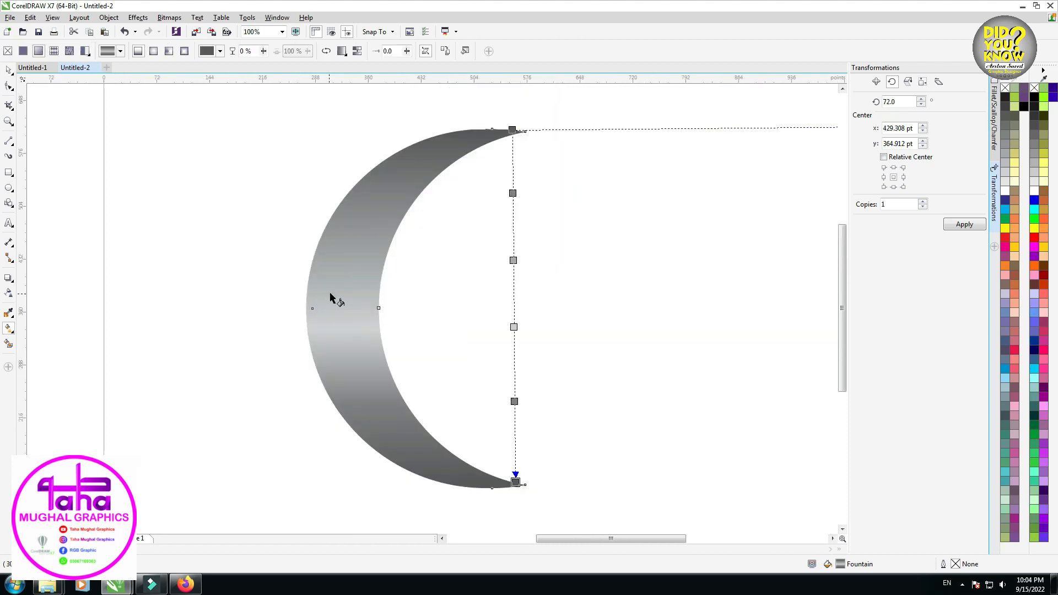
click(327, 51)
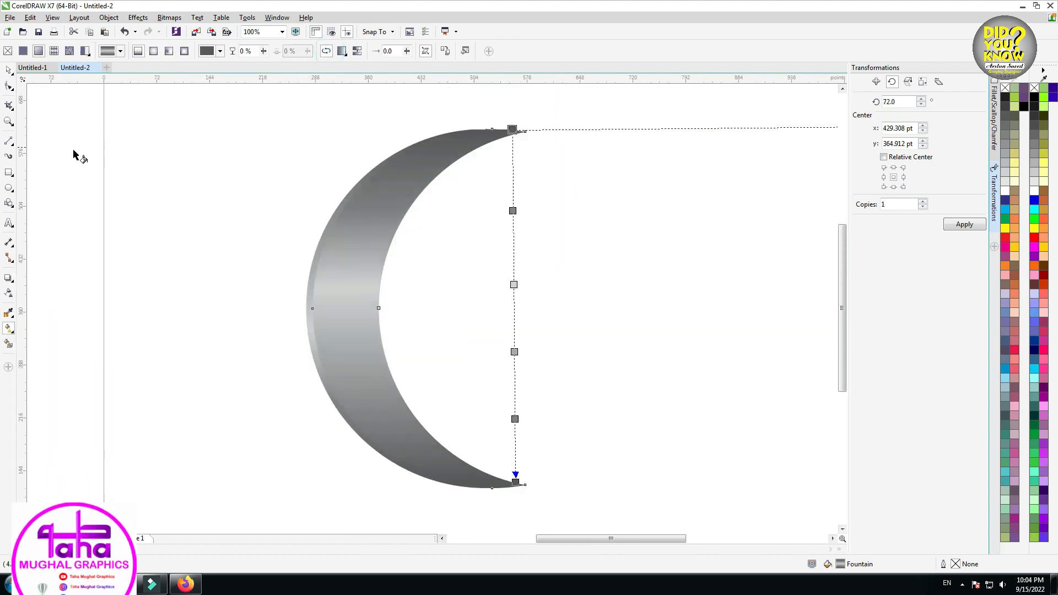
- Group the two overlapping crescents
click(9, 71)
click(50, 126)
scroll(143, 183, down, 1)
drag(101, 115, 419, 390)
drag(290, 246, 332, 267)
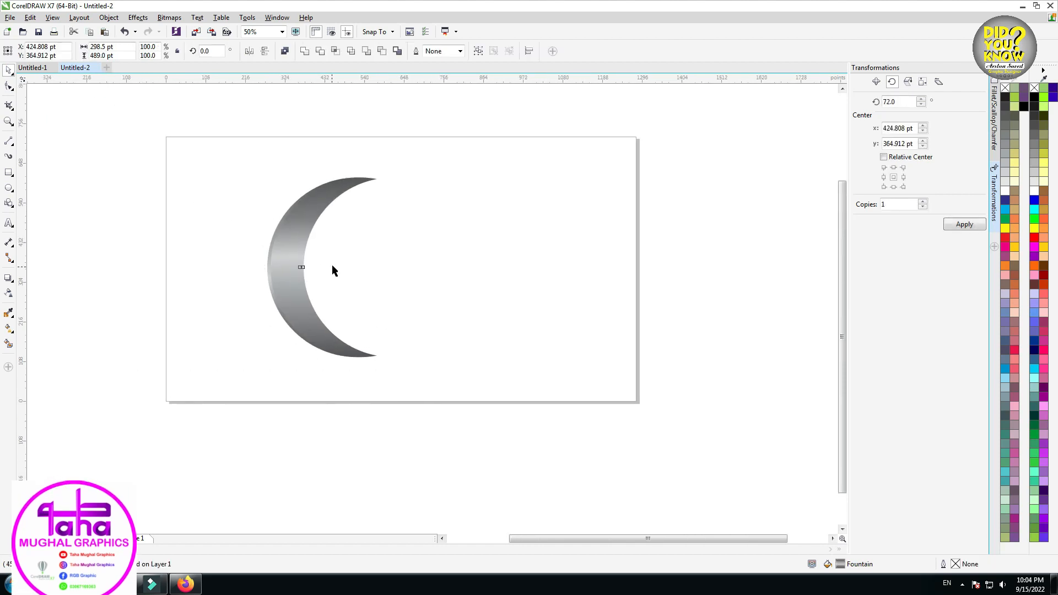
key(ctrl+g)
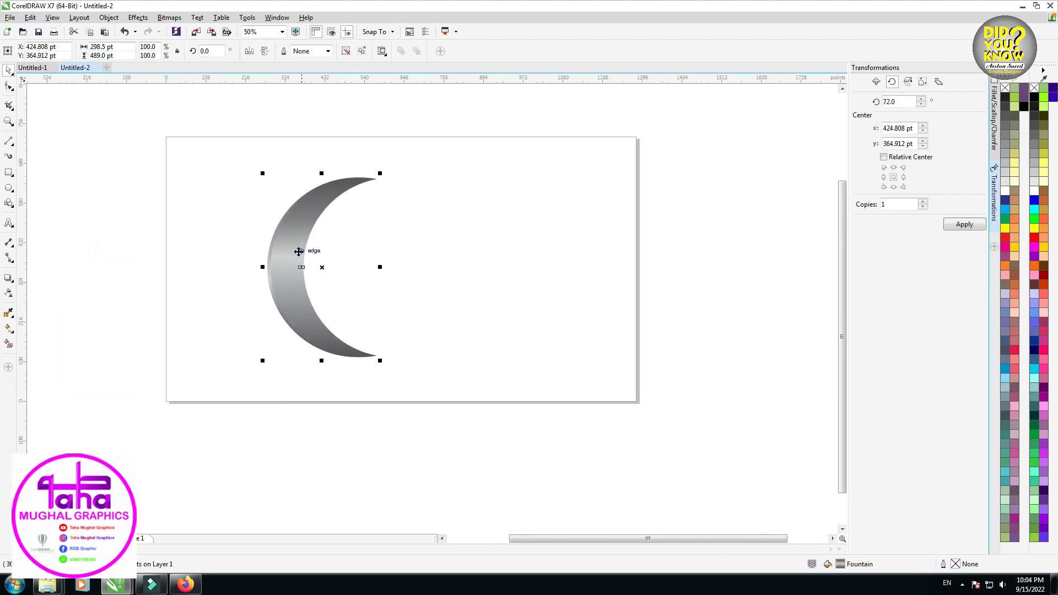
scroll(291, 276, up, 1)
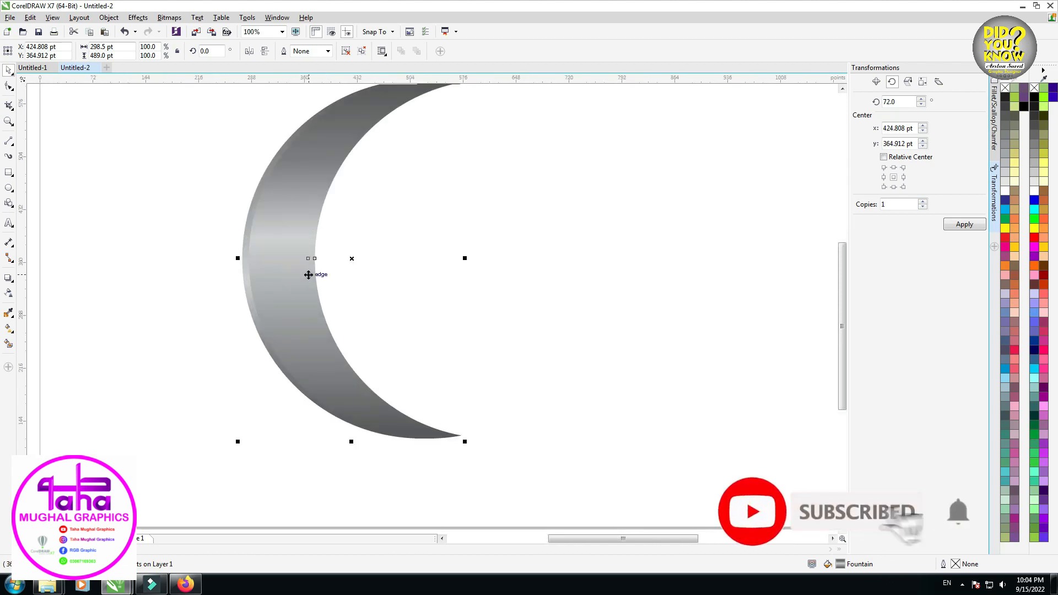
drag(294, 293, 328, 292)
key(ctrl+z)
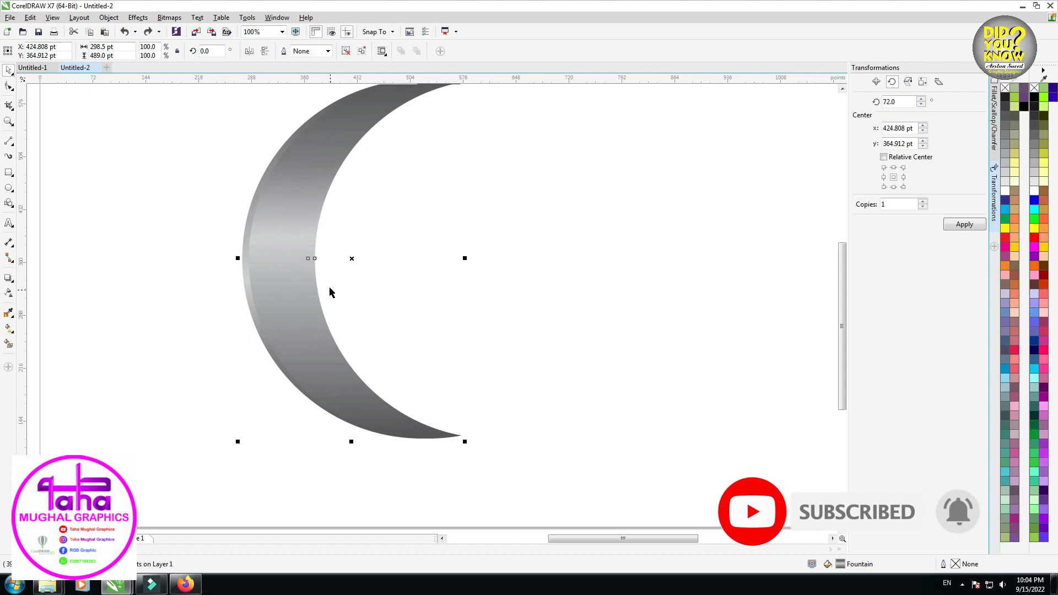
scroll(329, 286, down, 1)
click(973, 79)
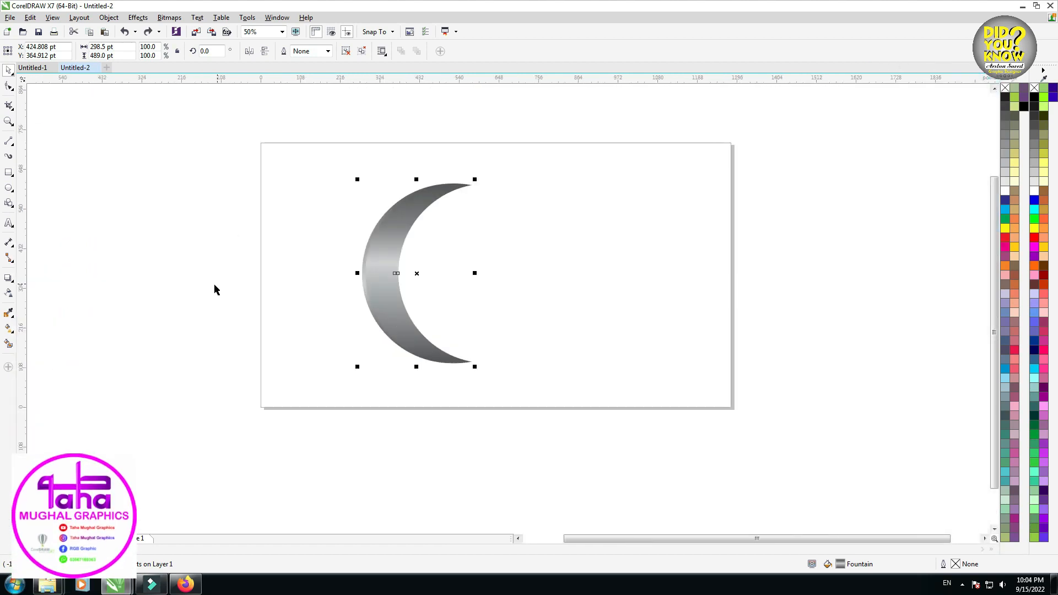
key(alt+F8)
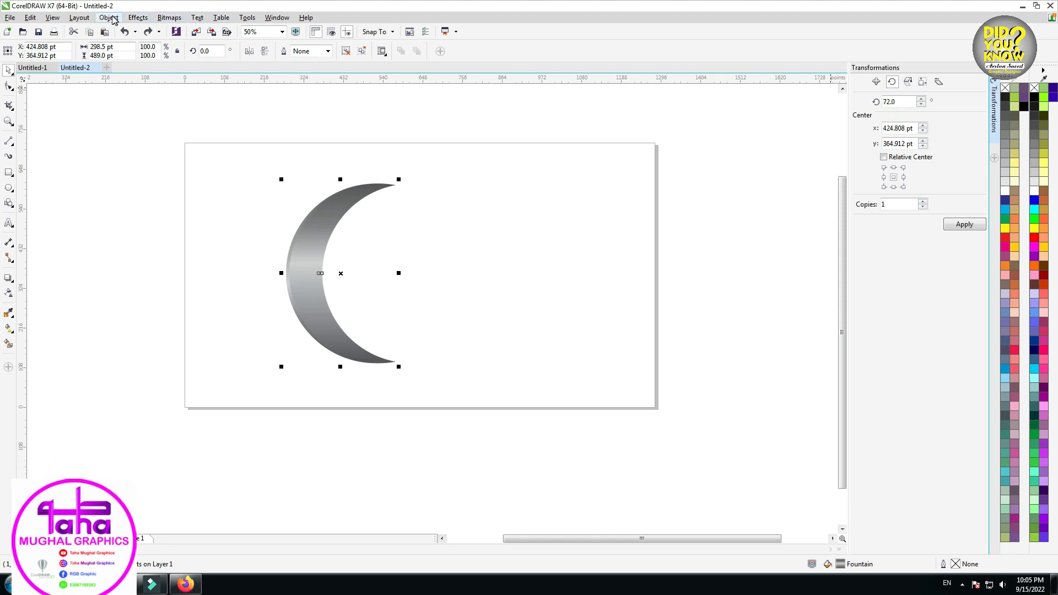
click(109, 18)
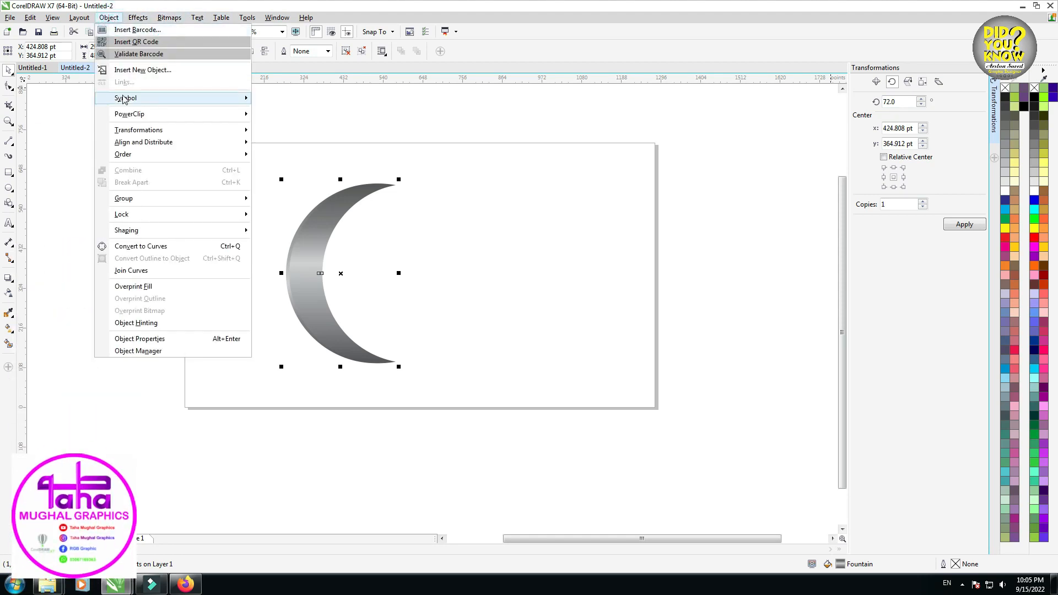
mouse_move(124, 103)
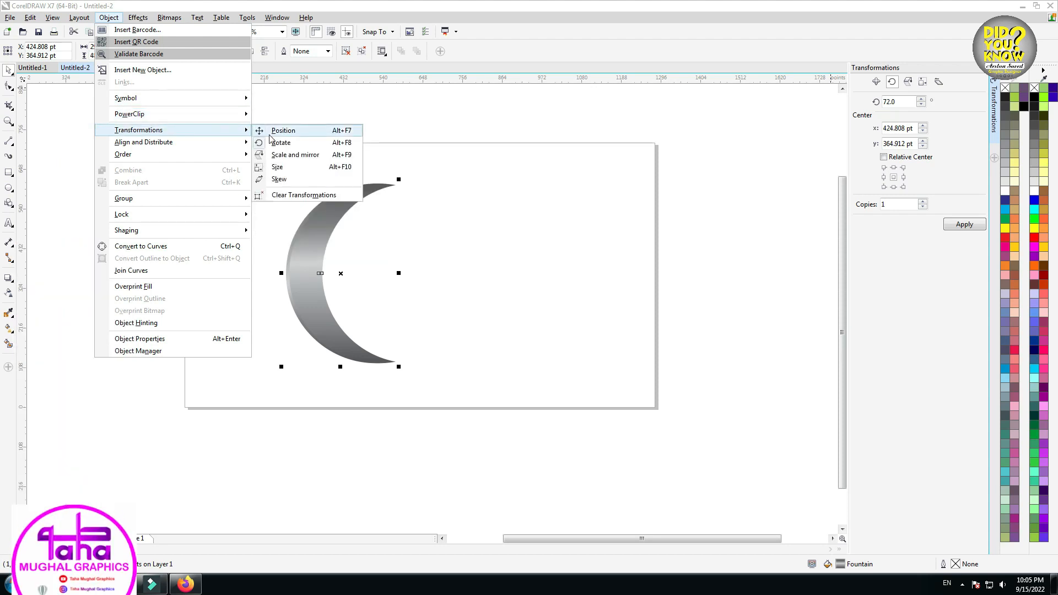
click(300, 146)
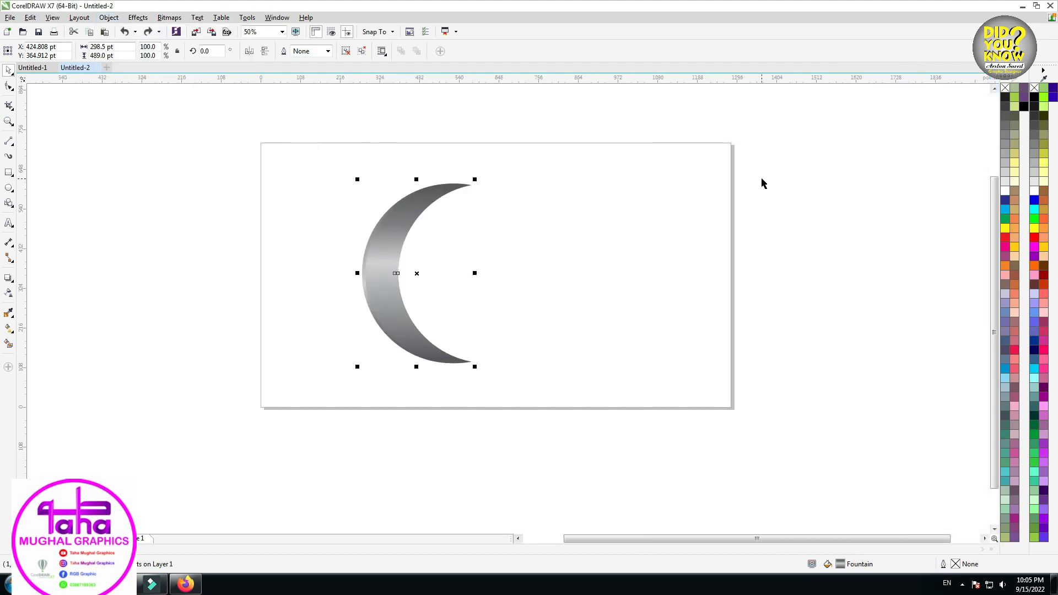
- Open the Rotate transformation settings and create 1 copy of the crescent group rotated by 72°
click(137, 17)
mouse_move(162, 19)
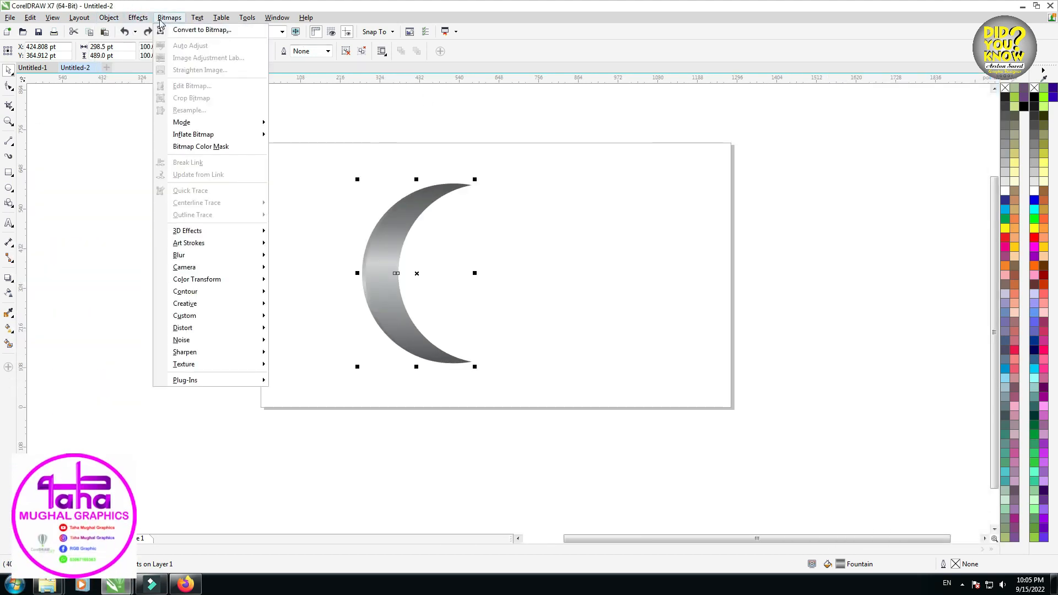
mouse_move(109, 18)
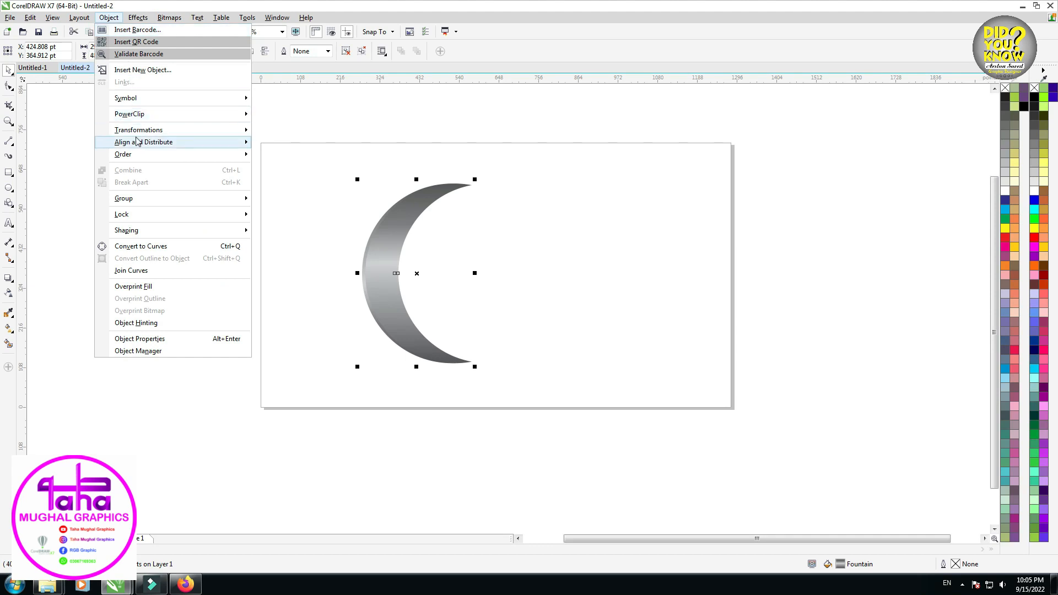
mouse_move(137, 142)
mouse_move(224, 132)
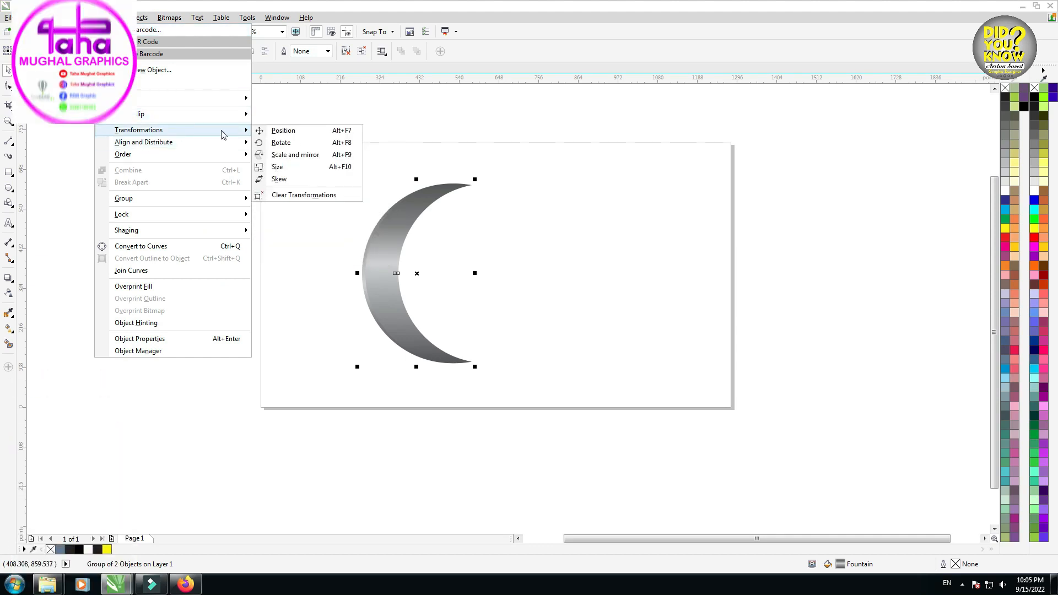
click(309, 145)
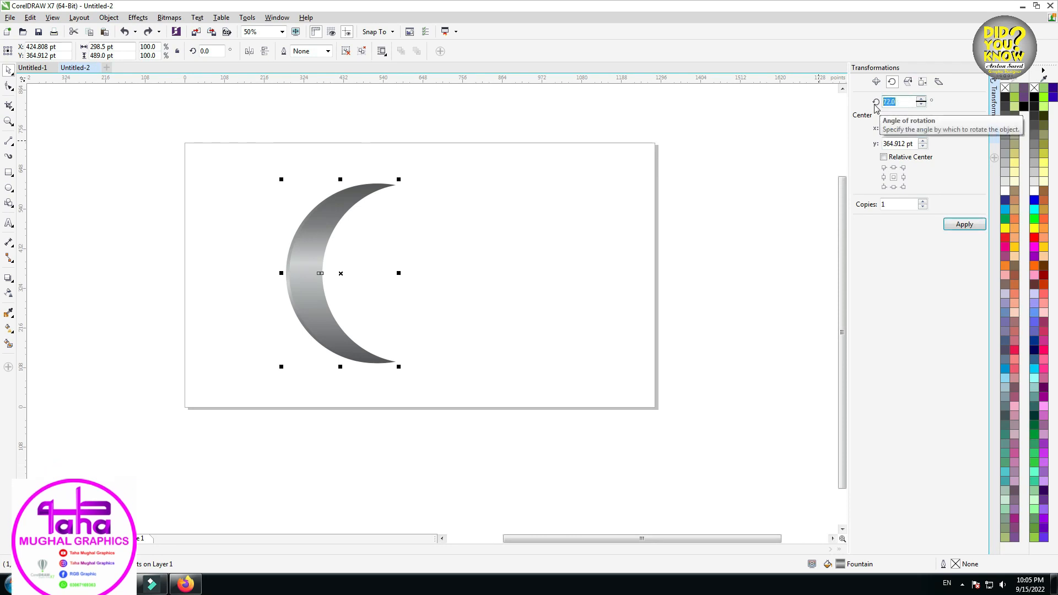
click(965, 225)
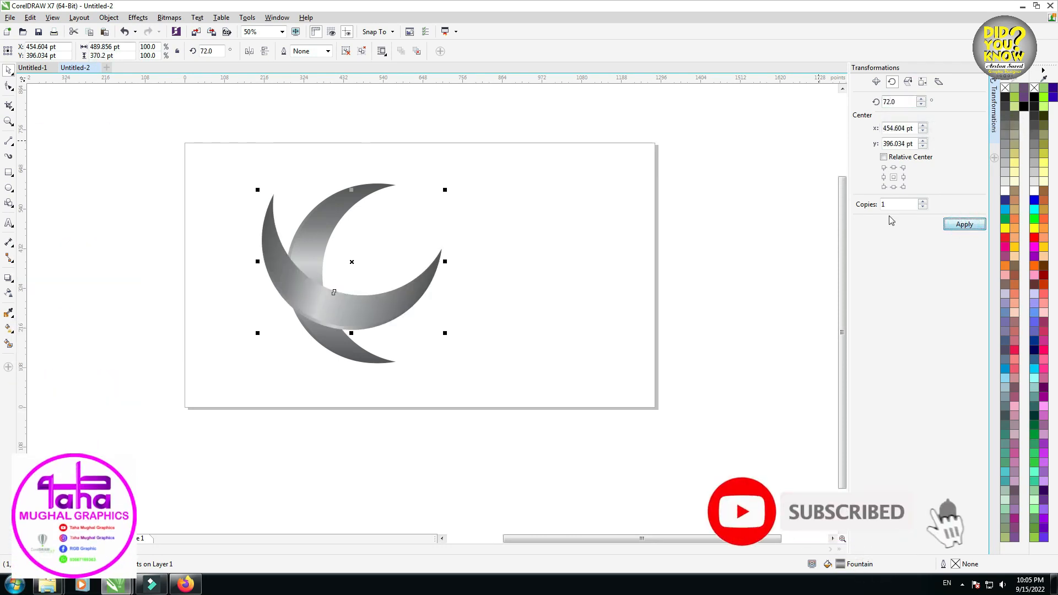
- Move the rotated crescent copy so its outer edge nests against the inner curve of the first crescent
scroll(321, 300, up, 2)
drag(362, 317, 360, 352)
scroll(397, 360, up, 4)
scroll(360, 351, down, 4)
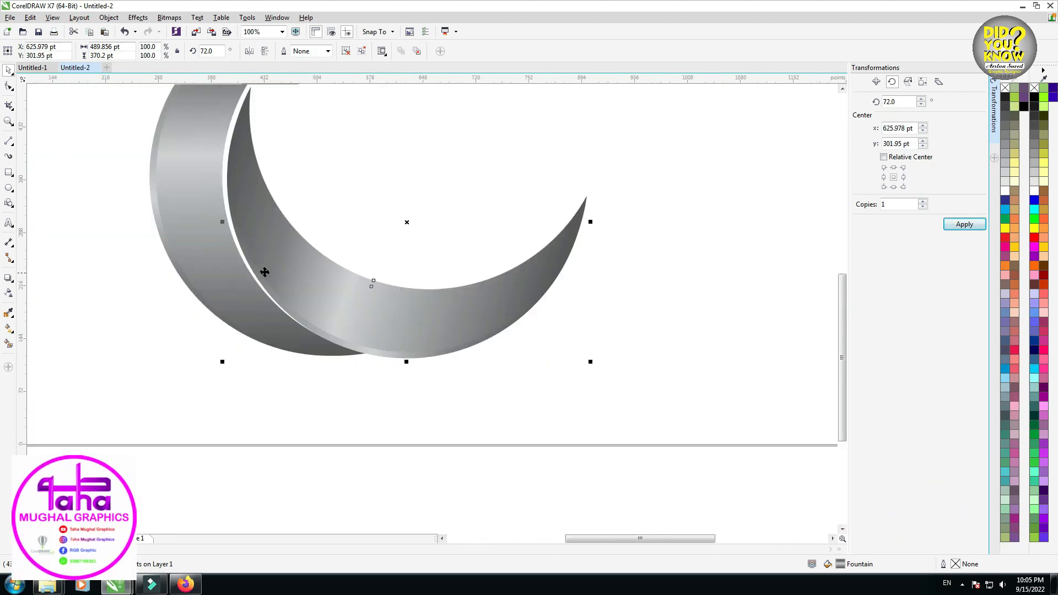
drag(258, 235, 249, 225)
drag(248, 217, 276, 309)
scroll(284, 266, up, 4)
scroll(275, 309, down, 3)
drag(332, 340, 309, 338)
scroll(328, 320, up, 1)
scroll(309, 338, down, 1)
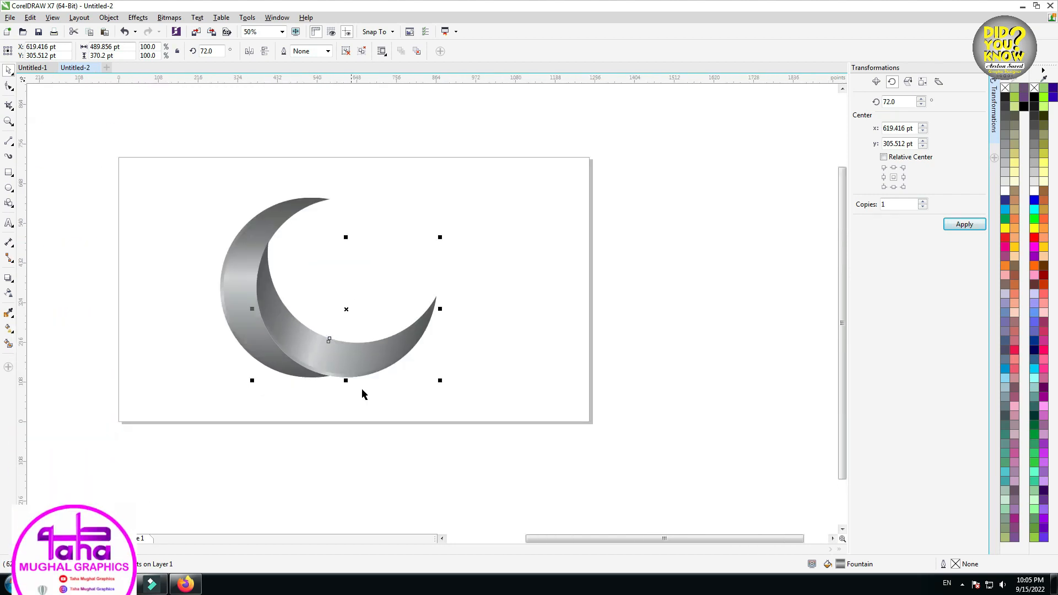
- Create a third crescent rotated a further 72° and fit it against the second crescent's inner curve
click(965, 225)
mouse_move(371, 362)
mouse_down()
mouse_move(407, 303)
mouse_move(366, 345)
mouse_move(364, 366)
mouse_move(371, 344)
mouse_up()
scroll(408, 303, up, 2)
scroll(371, 343, down, 2)
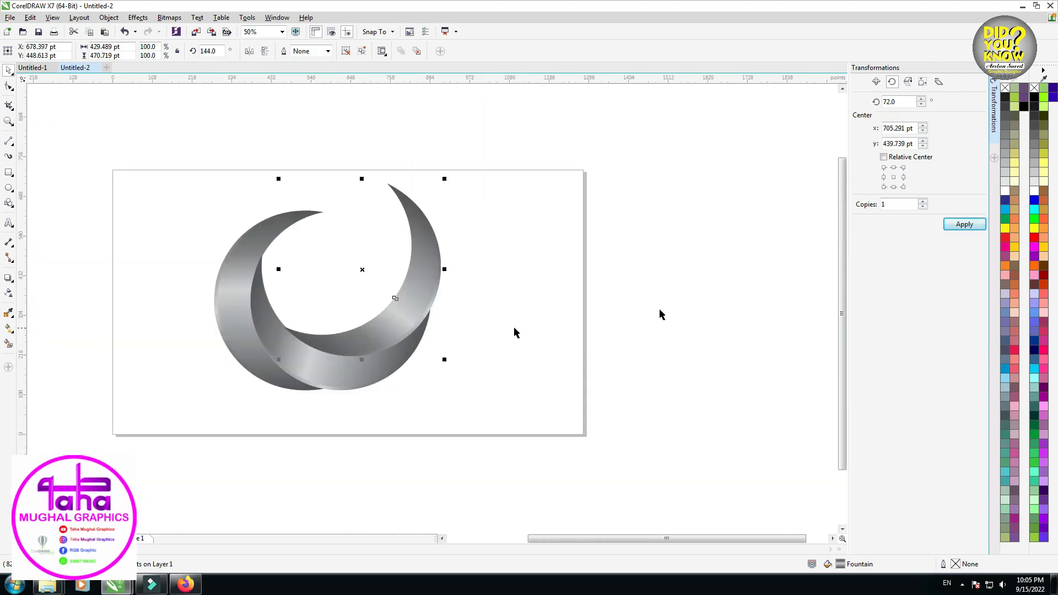
- Create a fourth crescent rotated a further 72° and place it over the third crescent at the ring's upper right
click(983, 225)
scroll(442, 262, up, 1)
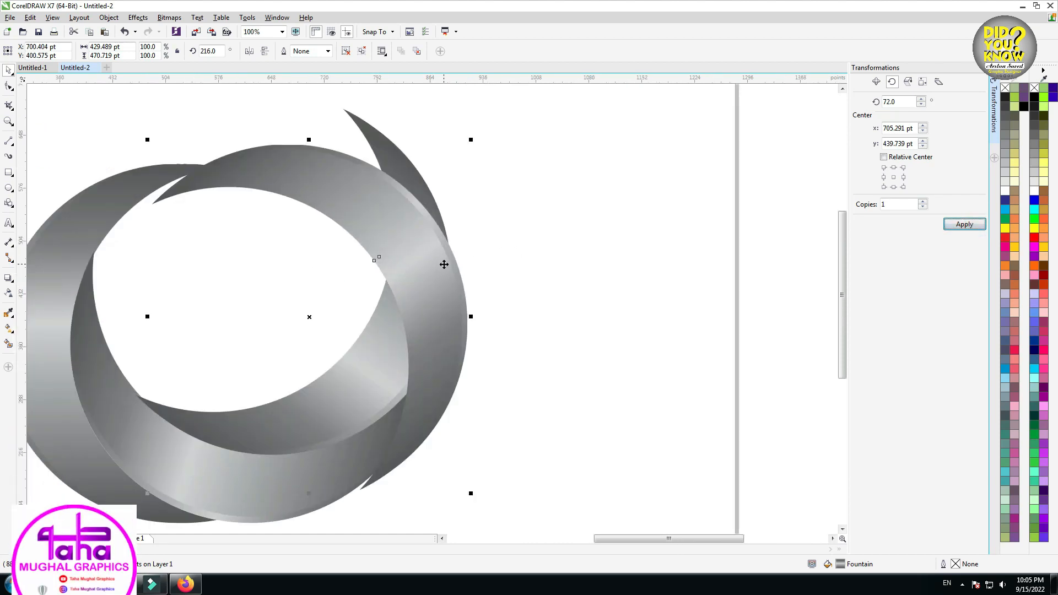
scroll(601, 407, up, 2)
drag(600, 407, 523, 322)
scroll(529, 296, up, 2)
drag(506, 300, 524, 291)
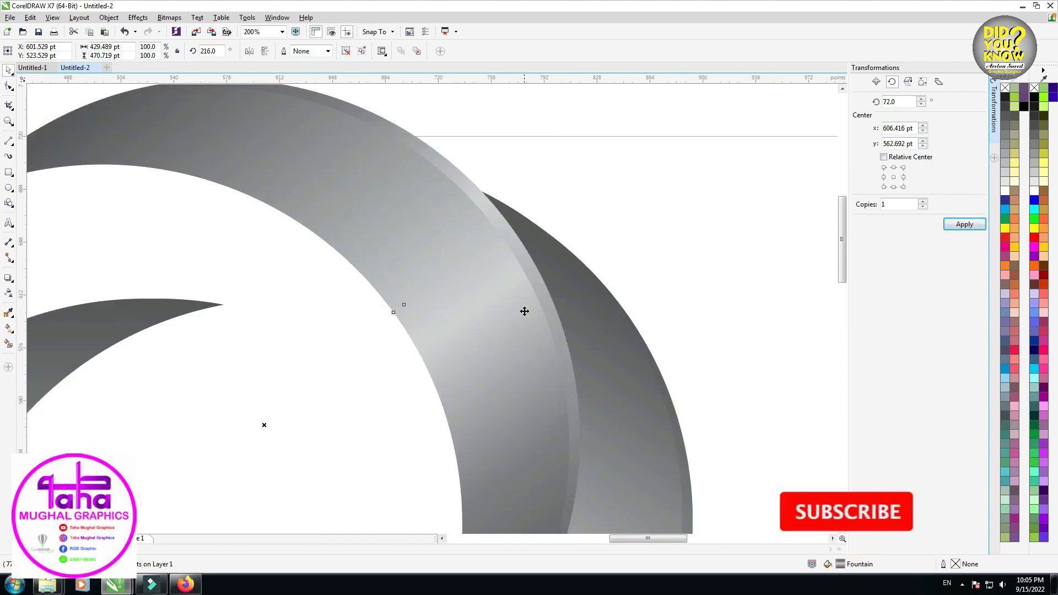
scroll(524, 308, down, 4)
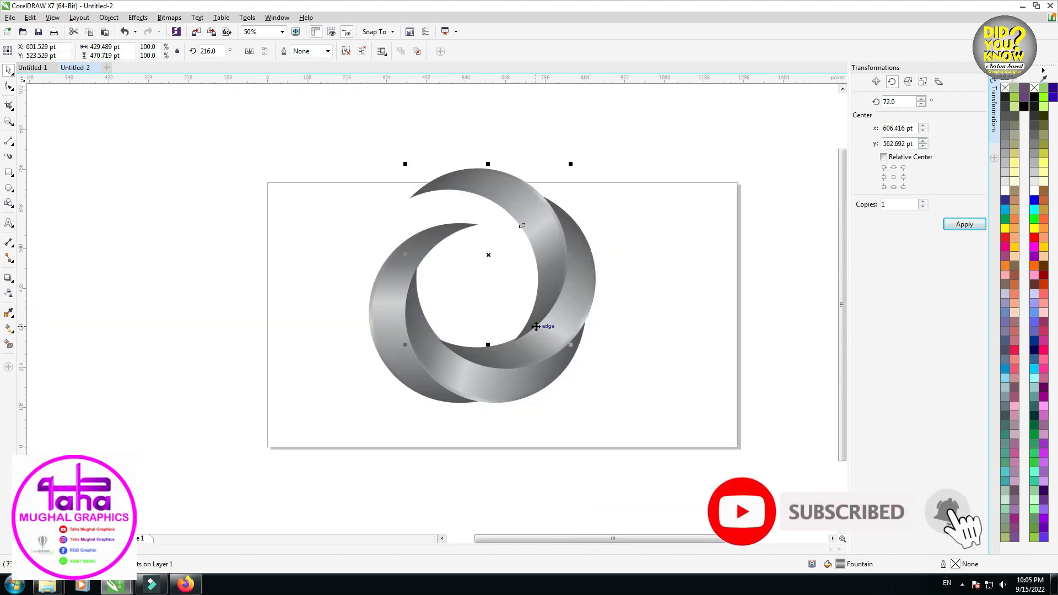
- Fine-tune the fourth crescent's position so its lower tip sits on the inner edge of the third crescent
scroll(510, 350, up, 8)
scroll(442, 358, down, 2)
drag(442, 357, 475, 324)
scroll(481, 320, down, 2)
scroll(472, 289, up, 4)
scroll(475, 324, down, 4)
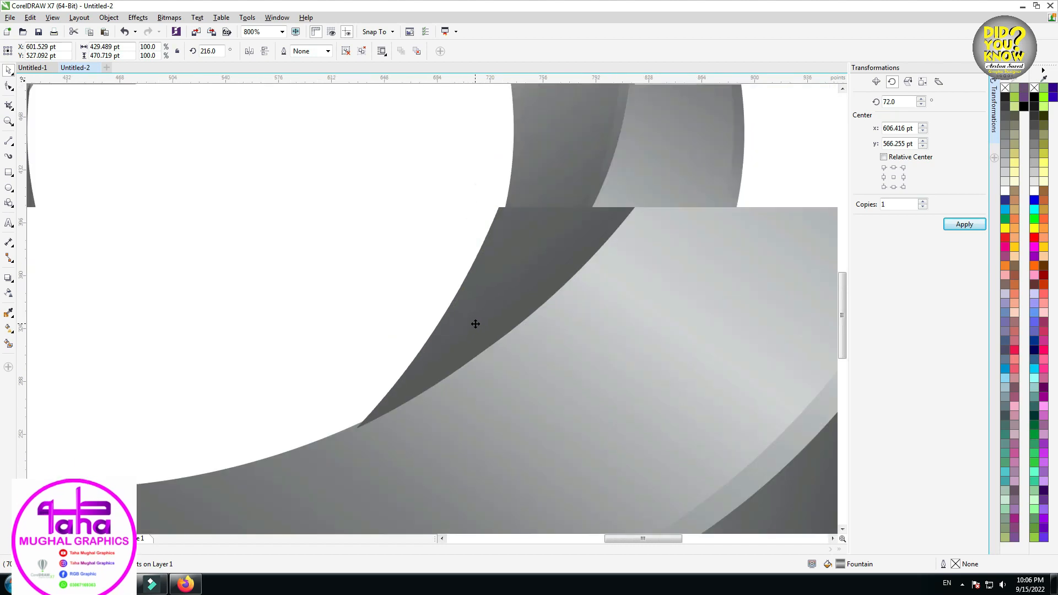
- Create a fifth crescent rotated a further 72° and move it to the ring's upper left between the fourth and first crescents
click(969, 228)
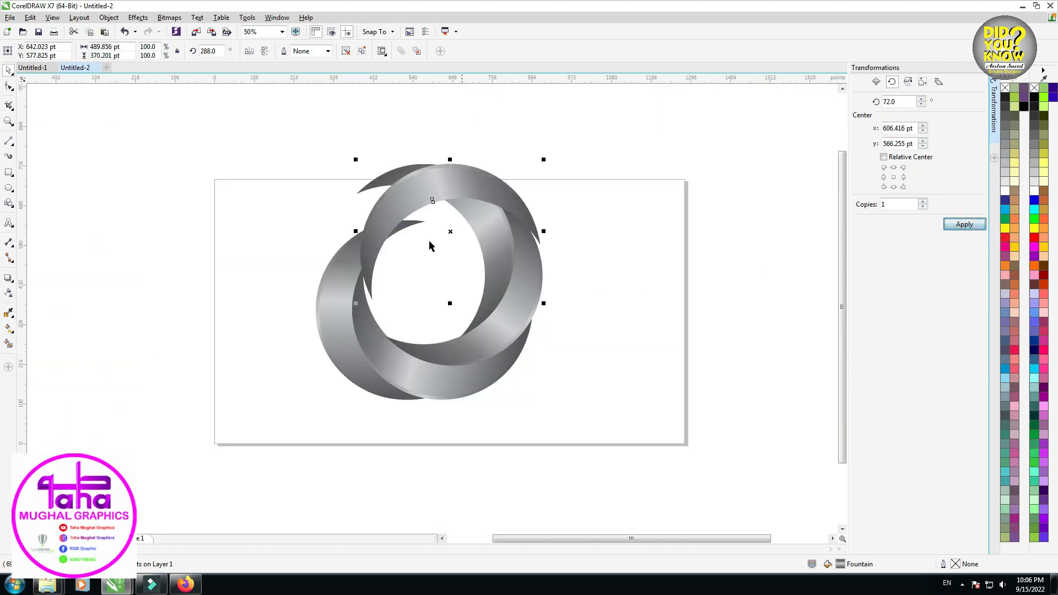
scroll(430, 180, up, 2)
scroll(635, 168, down, 1)
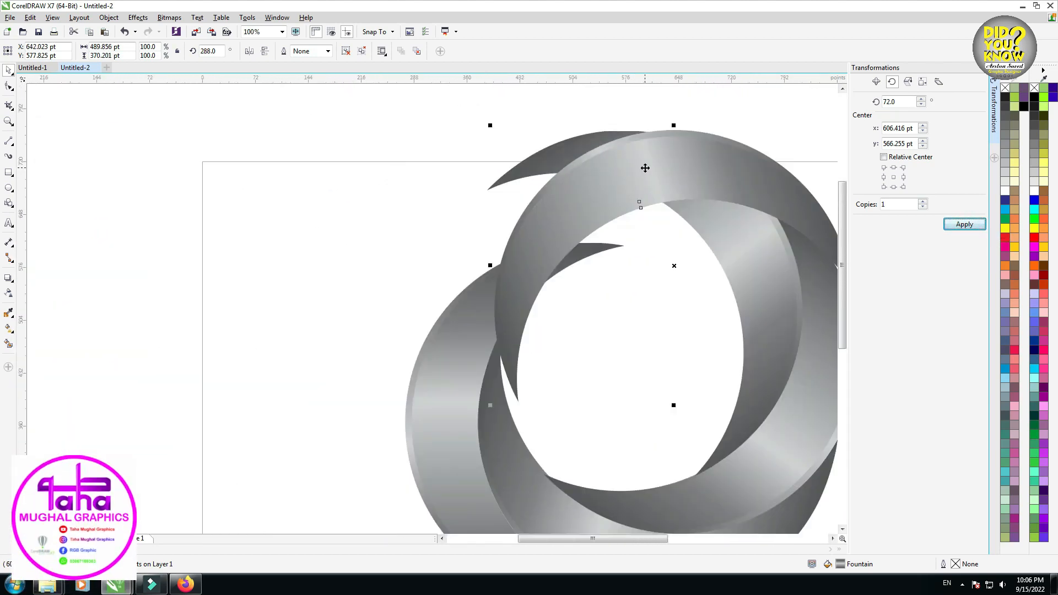
key(Return)
drag(561, 238, 622, 232)
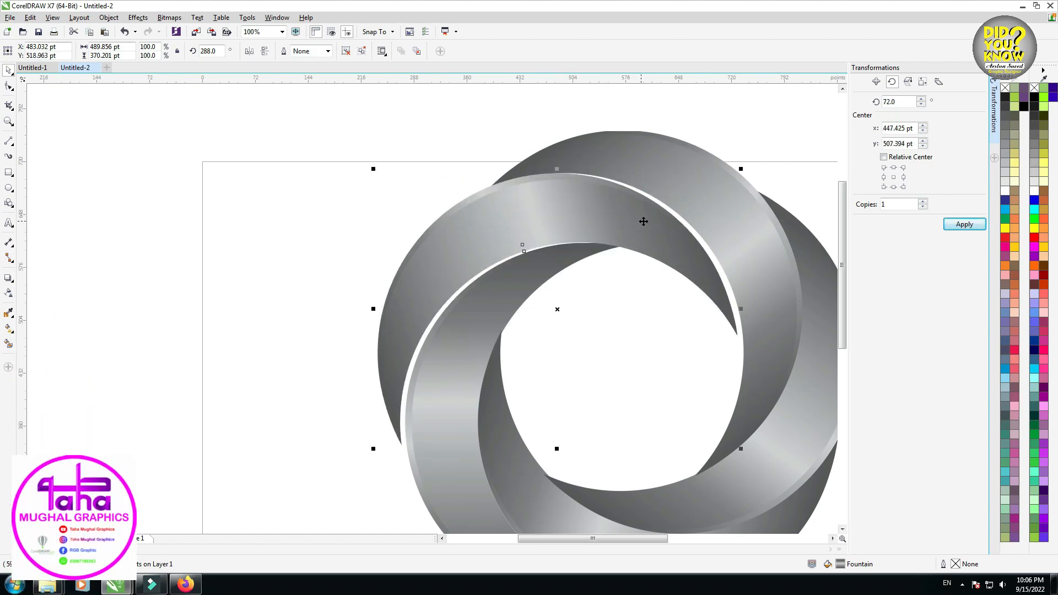
- Nudge the fifth crescent right and up to close the gap against the fourth crescent's inner curve
scroll(700, 261, up, 1)
drag(697, 259, 709, 260)
scroll(529, 166, up, 2)
drag(526, 167, 527, 158)
scroll(527, 158, down, 2)
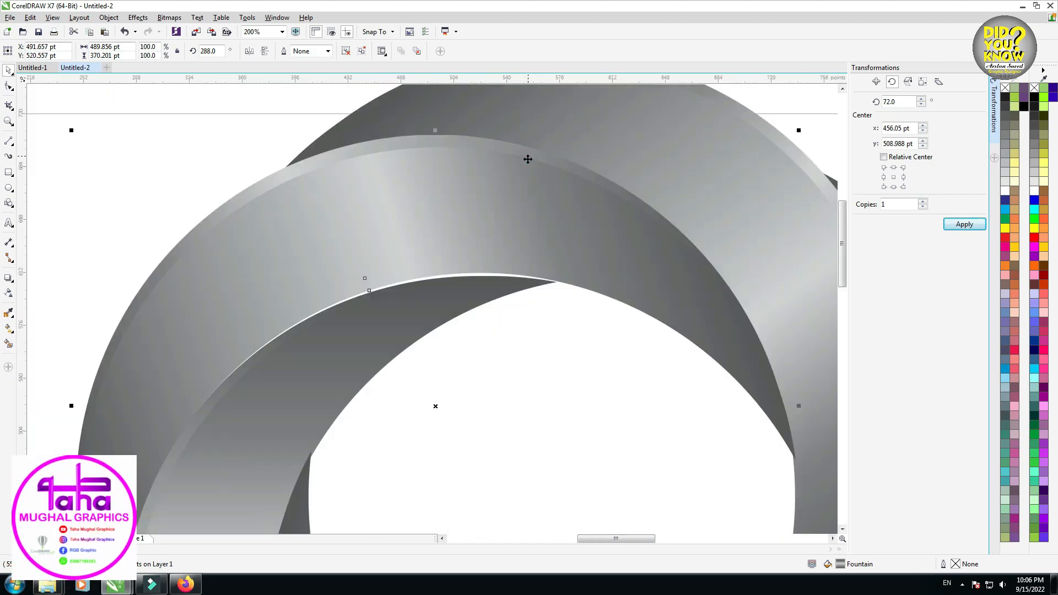
scroll(528, 160, down, 1)
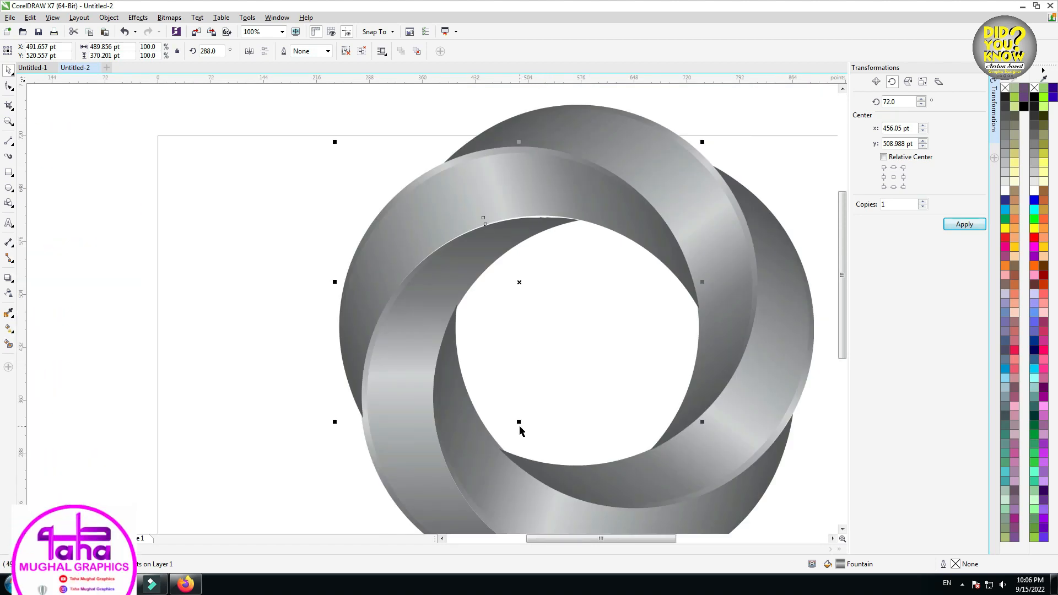
- Stretch the fifth crescent to about 380 pt high and adjust its fit to close the remaining gaps in the ring
drag(520, 423, 518, 429)
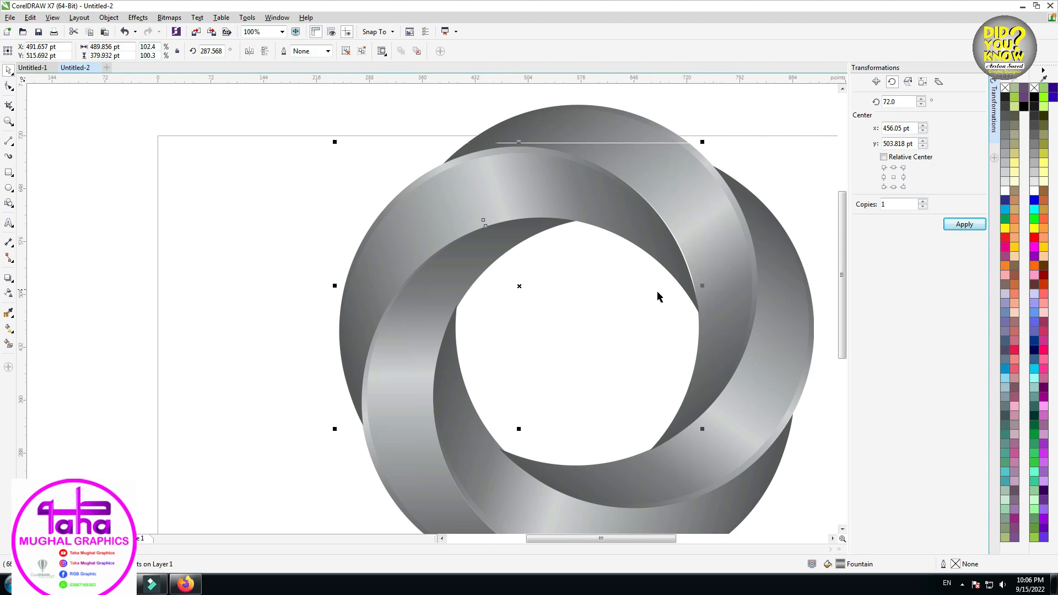
scroll(706, 293, up, 2)
drag(684, 266, 639, 285)
scroll(691, 264, down, 3)
- Group all five crescents into one ring and move it about 200 pt to the left on the page
drag(711, 157, 351, 469)
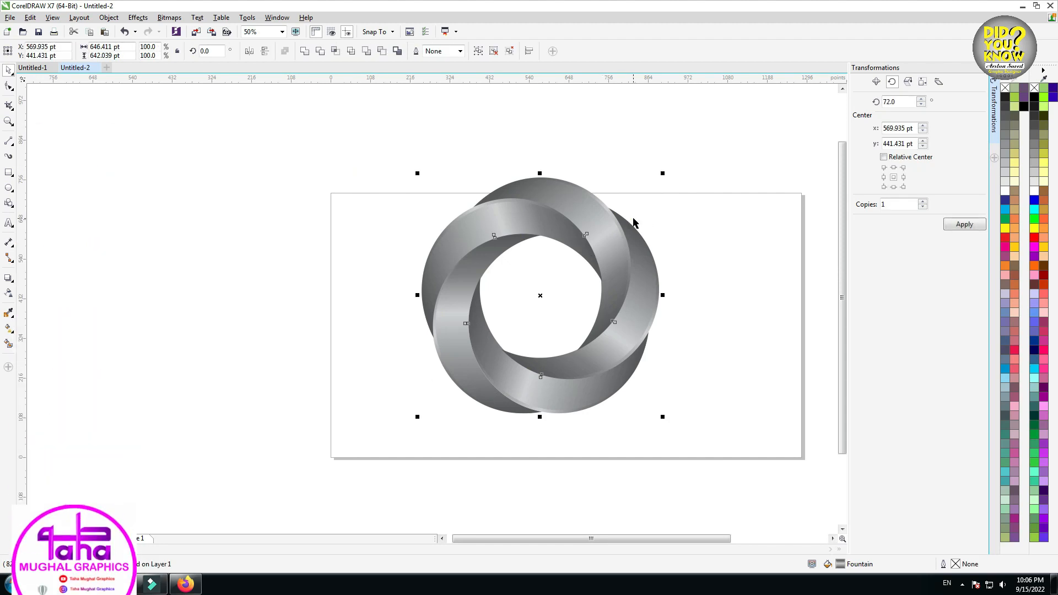
key(ctrl+g)
scroll(632, 283, down, 1)
drag(632, 287, 595, 288)
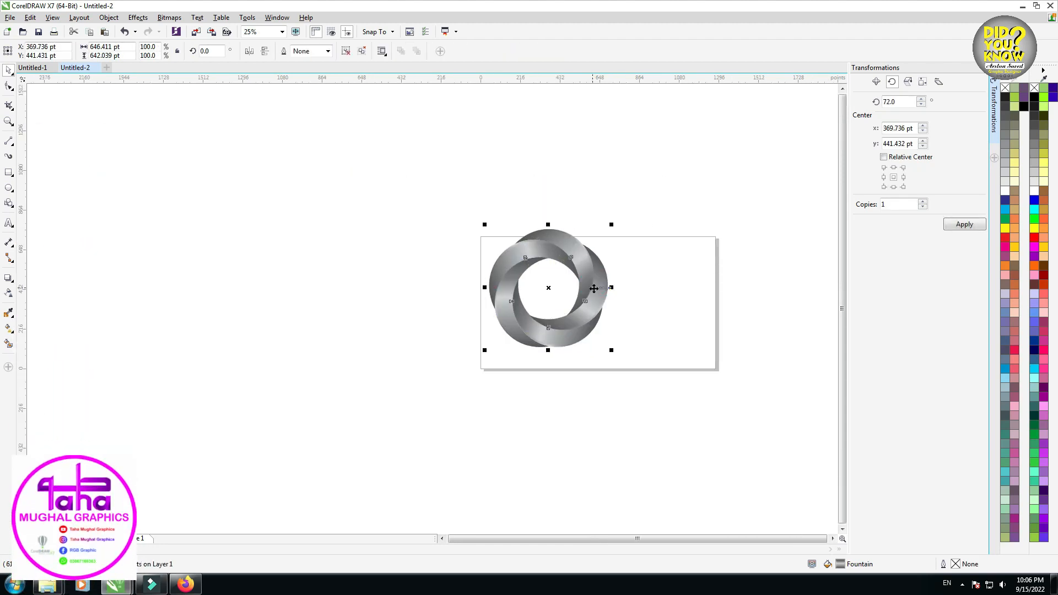
- Add a page-sized 1,280 × 720 pt rectangle and centre the ring vertically on it
click(657, 290)
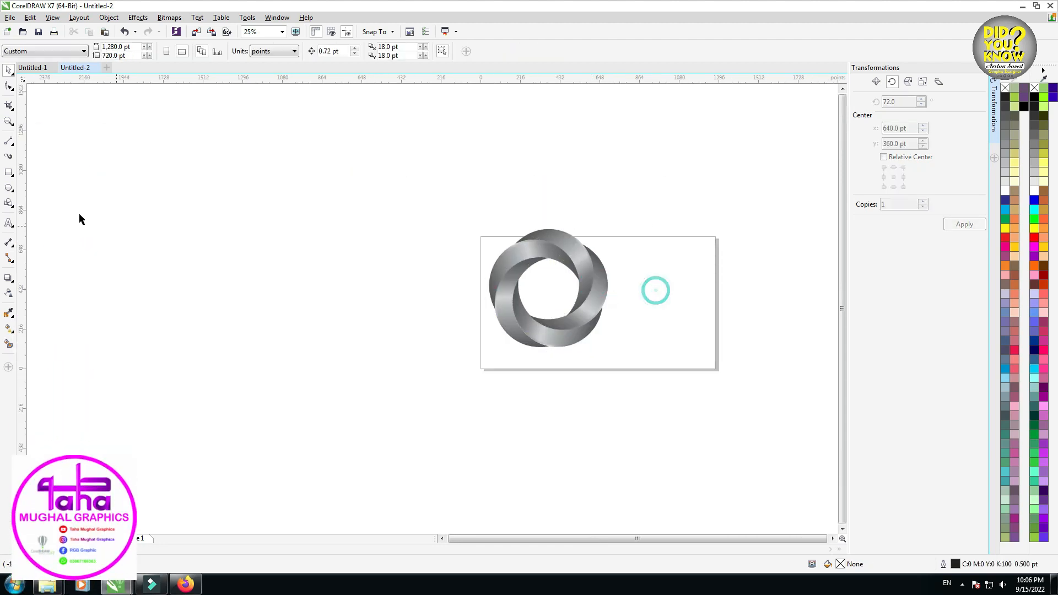
double_click(16, 174)
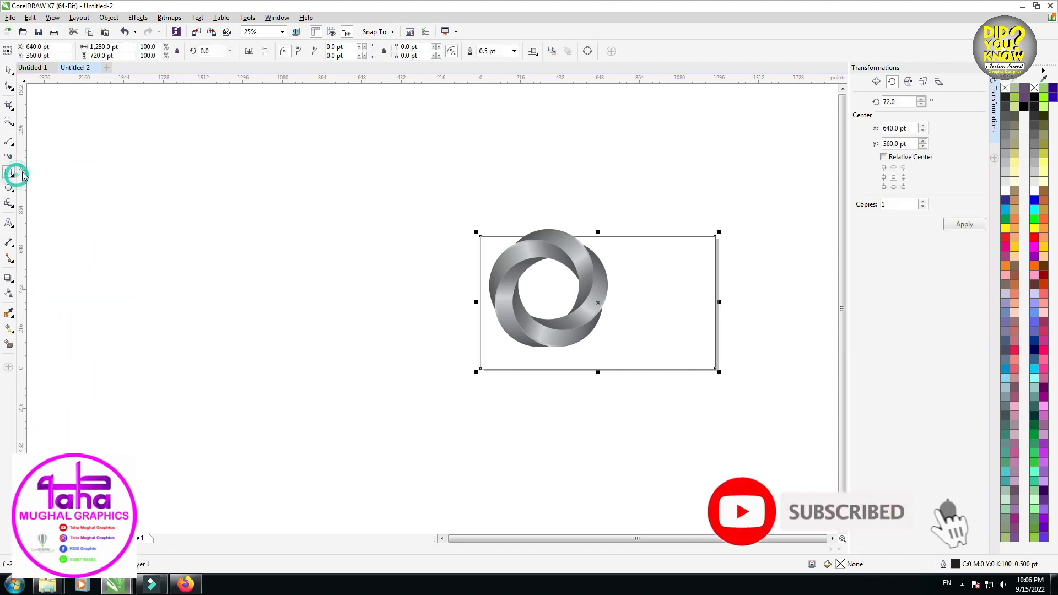
click(55, 121)
drag(361, 199, 653, 406)
click(645, 329)
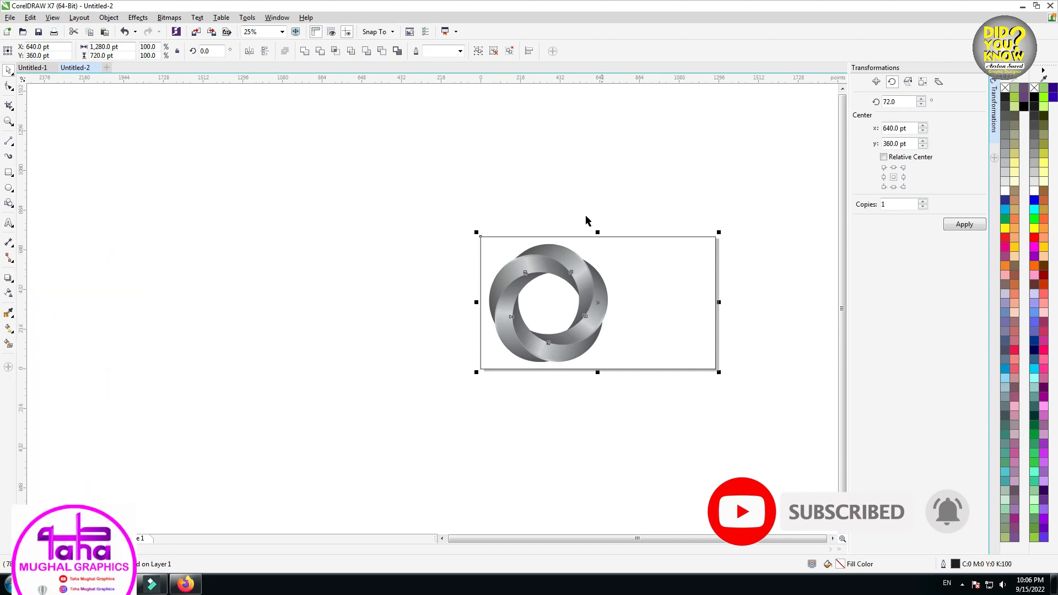
click(578, 179)
- Scale the ring down to 80% and position it near the left edge of the page
drag(646, 214, 450, 396)
drag(613, 365, 504, 337)
scroll(565, 337, up, 1)
drag(581, 362, 549, 327)
drag(591, 356, 607, 367)
click(328, 300)
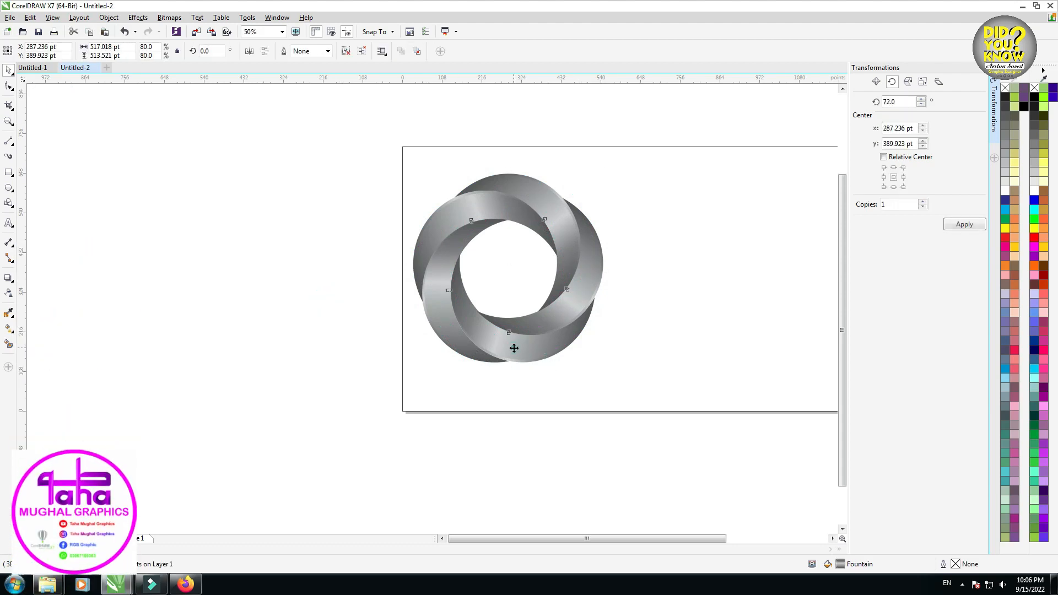
- Draw a flat ellipse about 457 × 64 pt beneath the ring and centre it horizontally with the ring
click(8, 189)
mouse_move(423, 369)
mouse_down()
mouse_move(510, 395)
mouse_move(599, 399)
mouse_up()
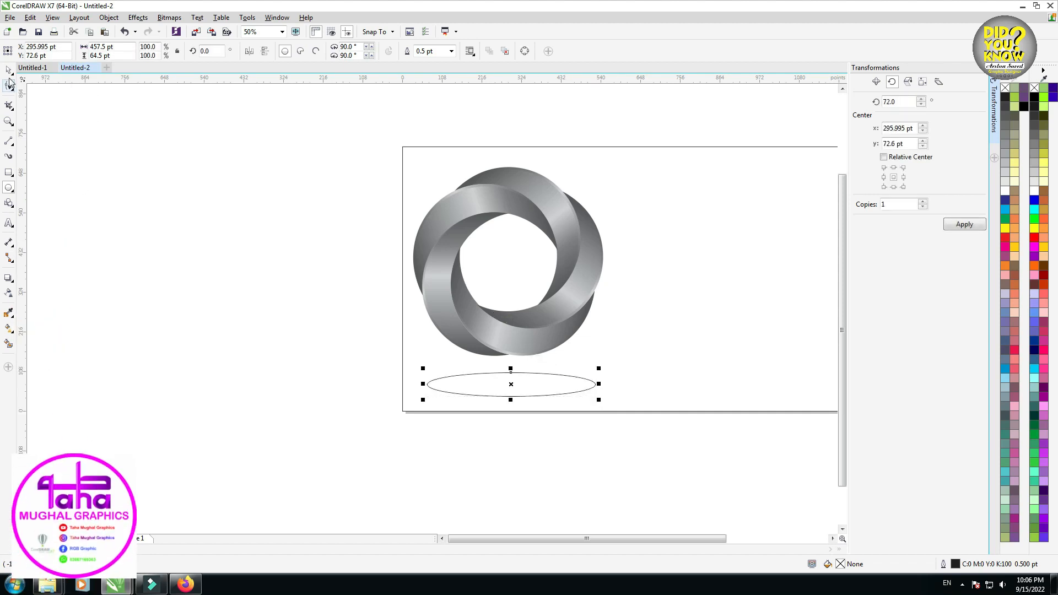
shift+click(519, 321)
click(236, 290)
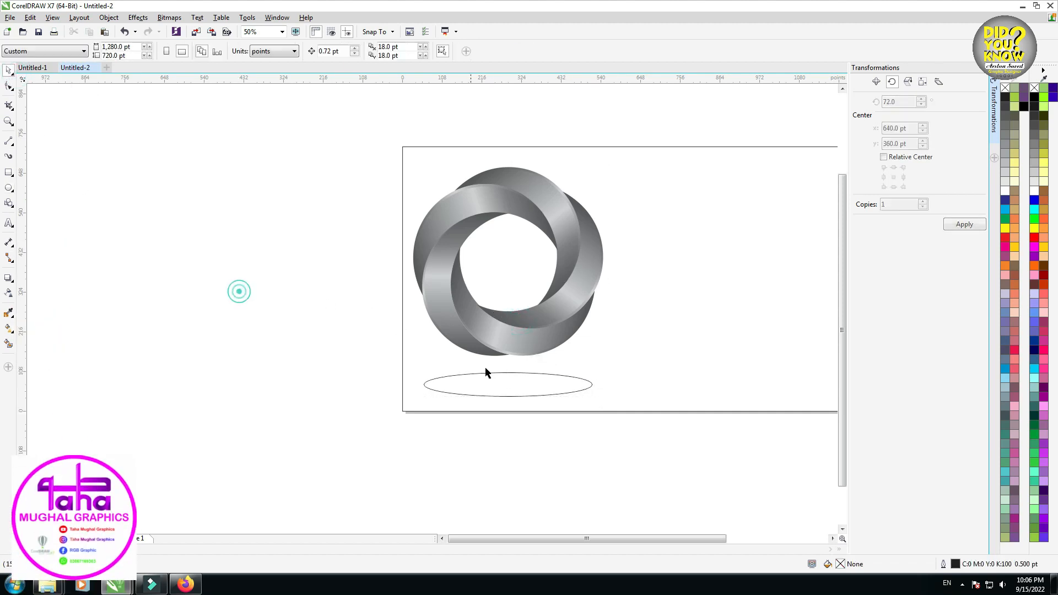
- Apply a black-and-white fountain fill from the ellipse's centre to its right end and set its type to elliptical
click(524, 385)
drag(519, 382, 588, 384)
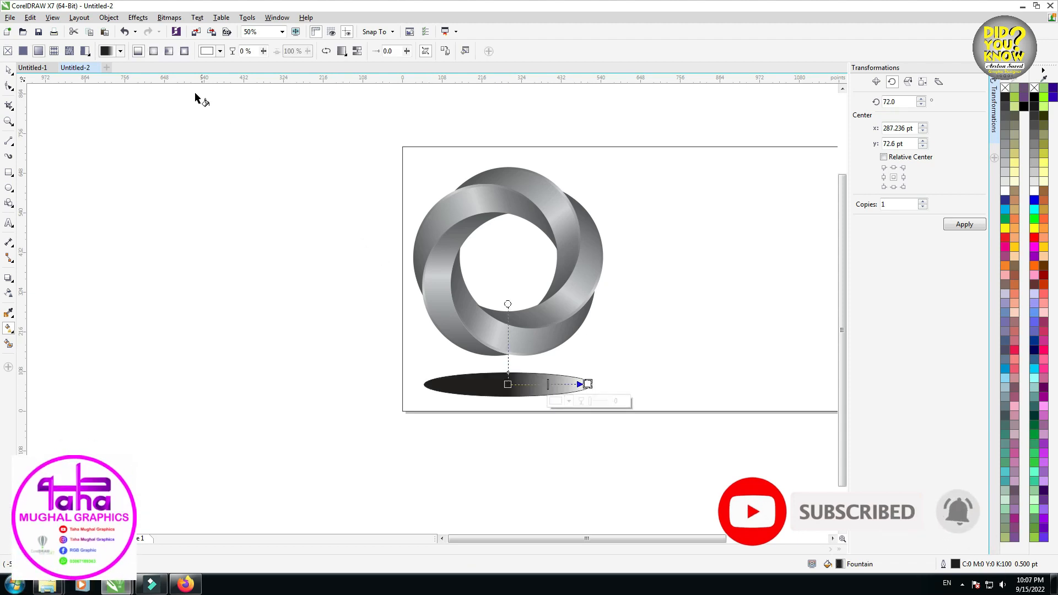
click(154, 51)
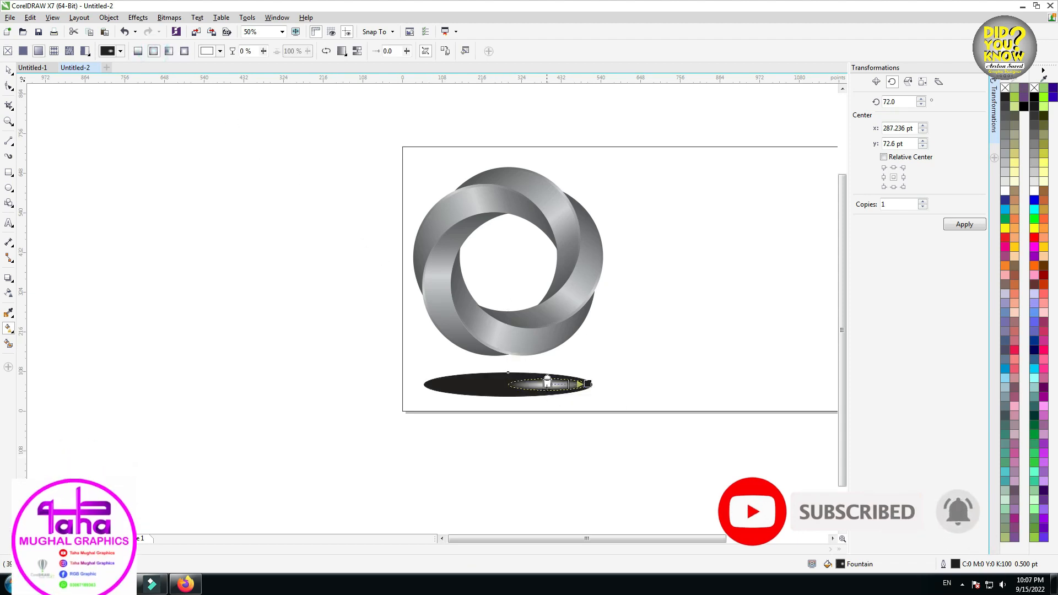
- Extend the ellipse's elliptical gradient from its centre to the edges and reverse the fill so the dark tone sits in the middle
drag(547, 381, 507, 384)
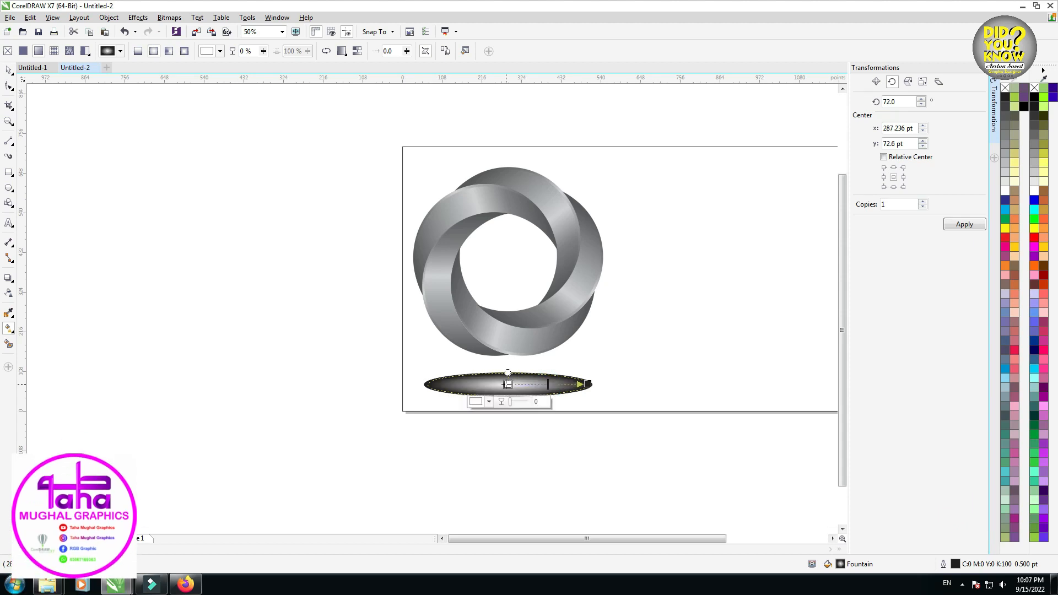
scroll(508, 384, up, 2)
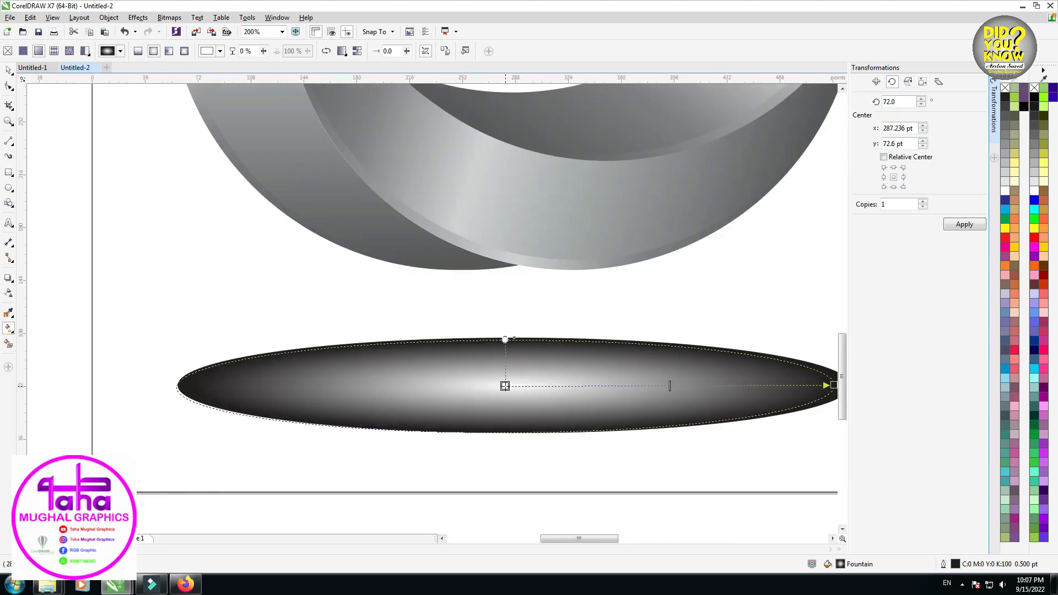
scroll(519, 374, down, 2)
click(326, 51)
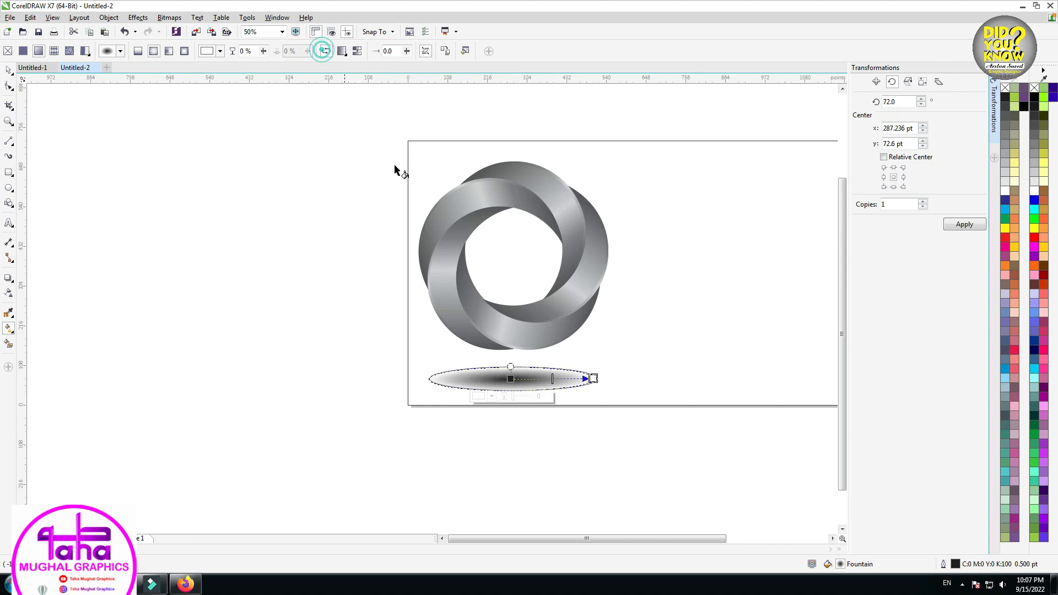
- Change the gradient's centre colour to dark grey #6C6D70
click(492, 395)
click(515, 419)
click(1006, 127)
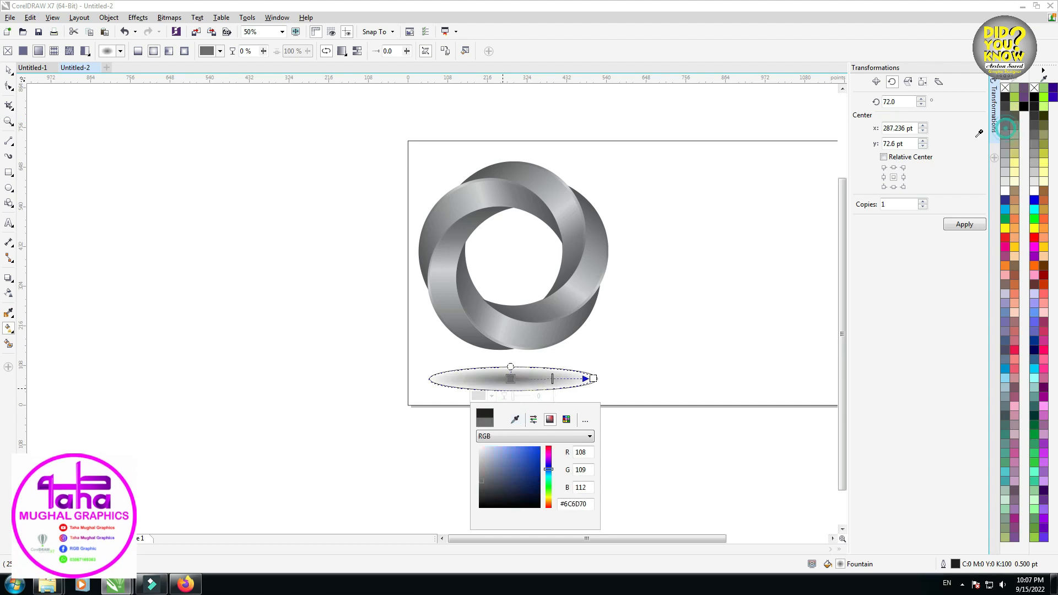
click(335, 304)
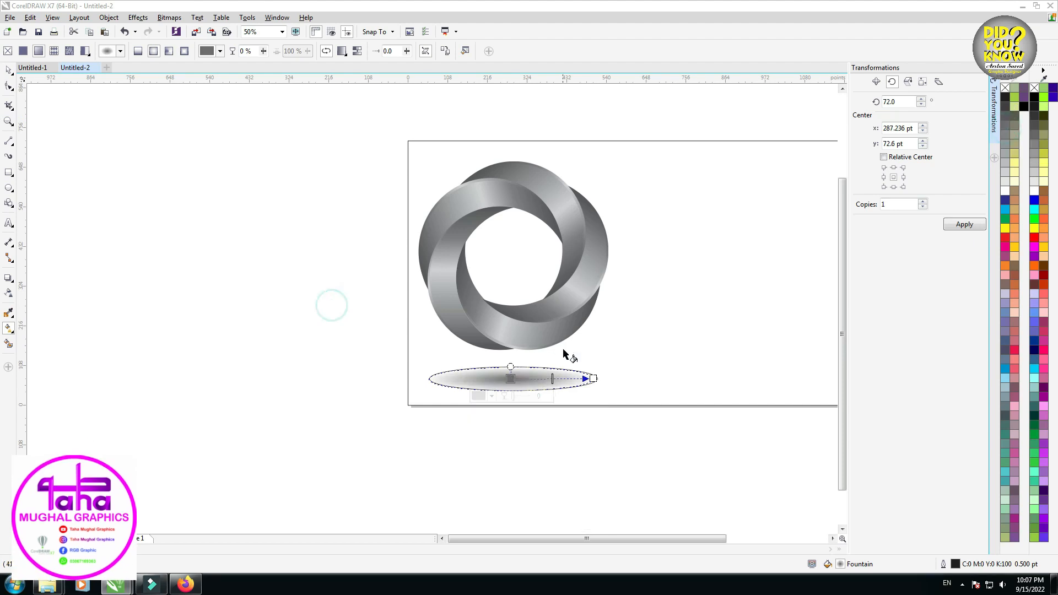
- Remove the shadow ellipse's outline and shift the ring and shadow together right to X 306.736 pt
click(10, 70)
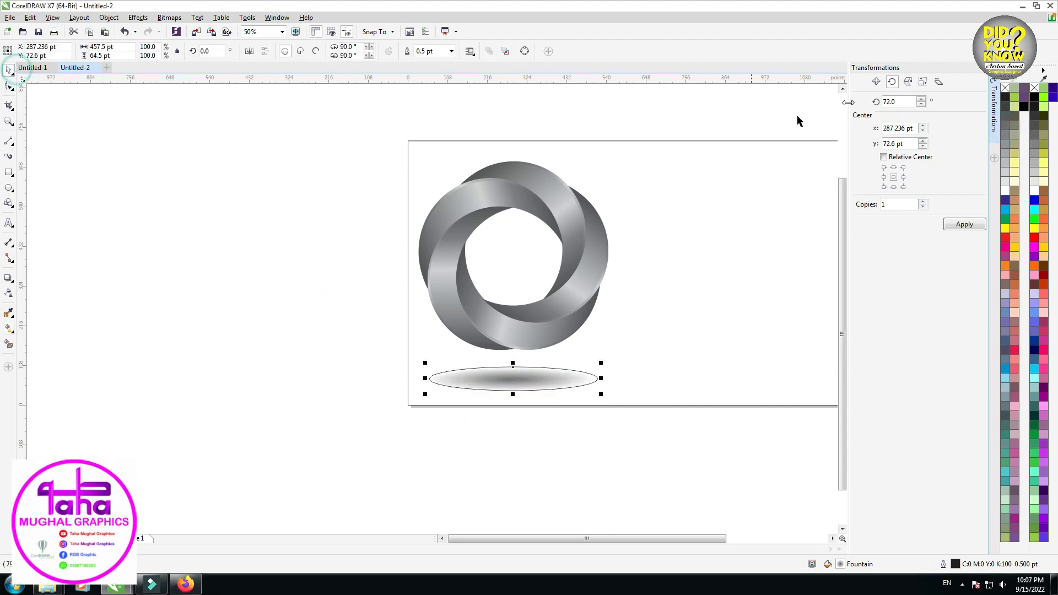
click(263, 260)
drag(348, 130, 704, 445)
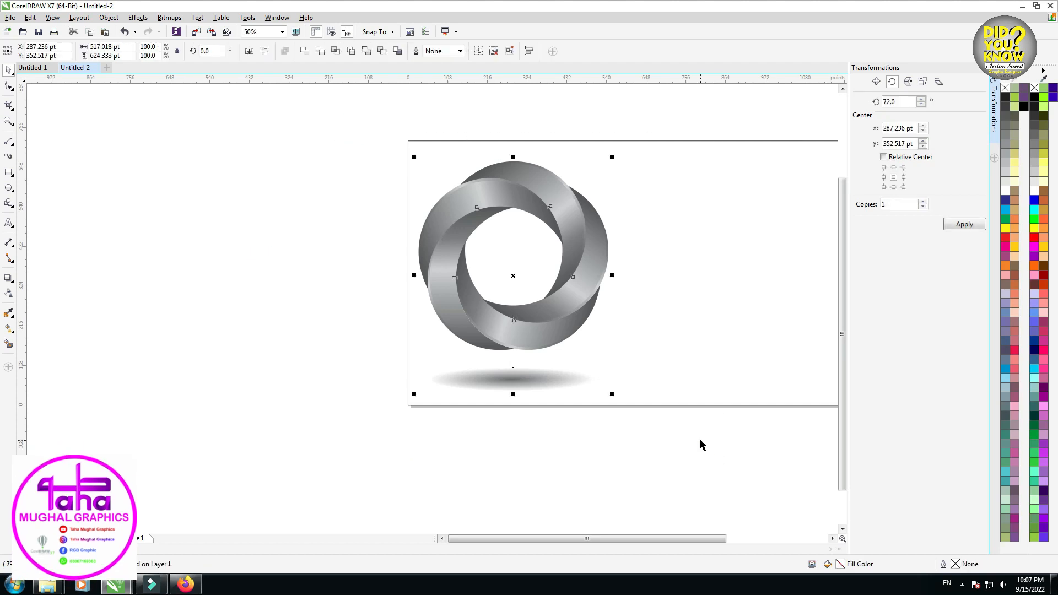
drag(533, 329, 541, 329)
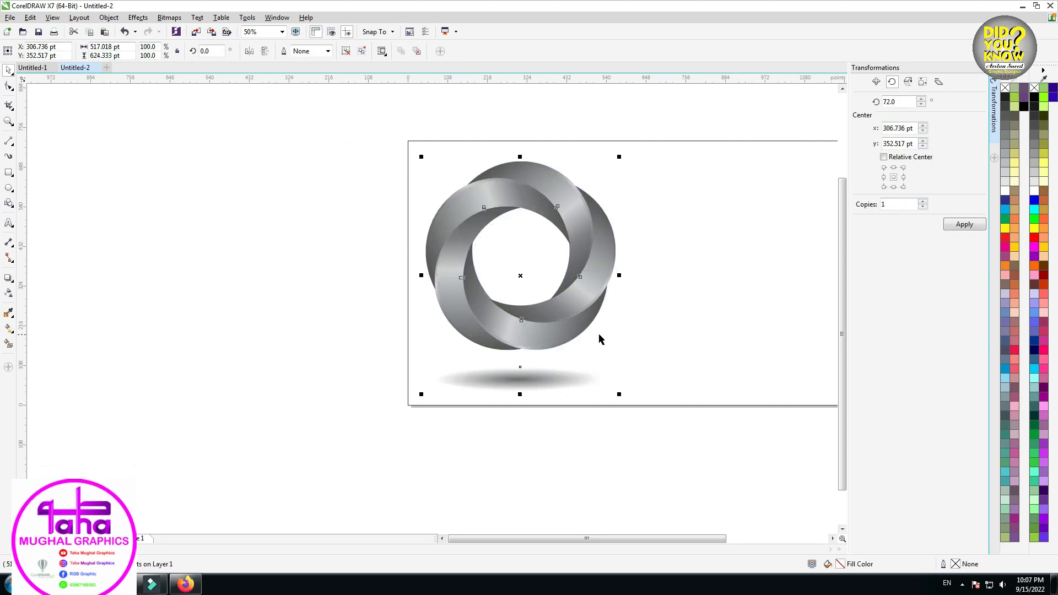
- Convert a copy of the page-sized rectangle to curves and move its lower-right corner 756 pt left along the bottom edge
drag(659, 327, 462, 328)
click(462, 328)
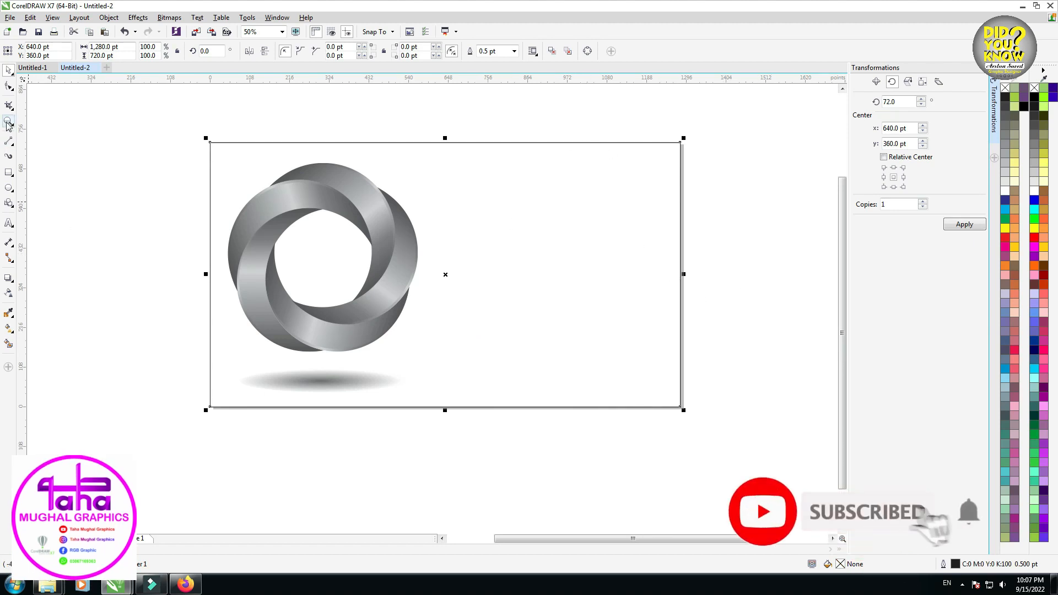
key(F10)
key(ctrl+q)
drag(727, 382, 401, 406)
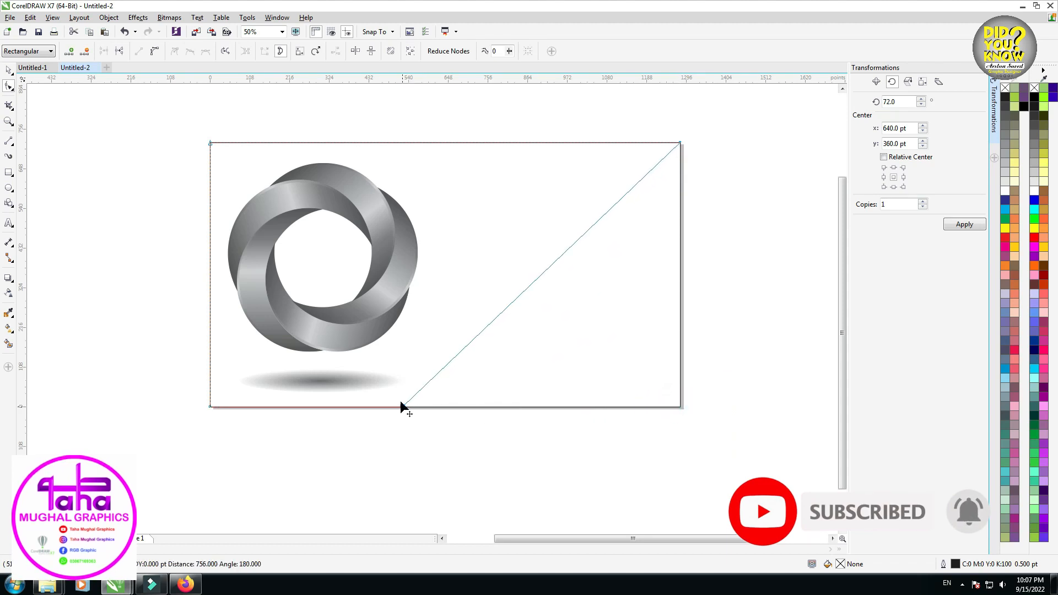
- Move the curve's upper-right corner left along the page's top edge to form a steep slanted side right of the ring
drag(711, 120, 638, 178)
drag(677, 142, 574, 147)
key(ctrl+z)
drag(709, 130, 510, 143)
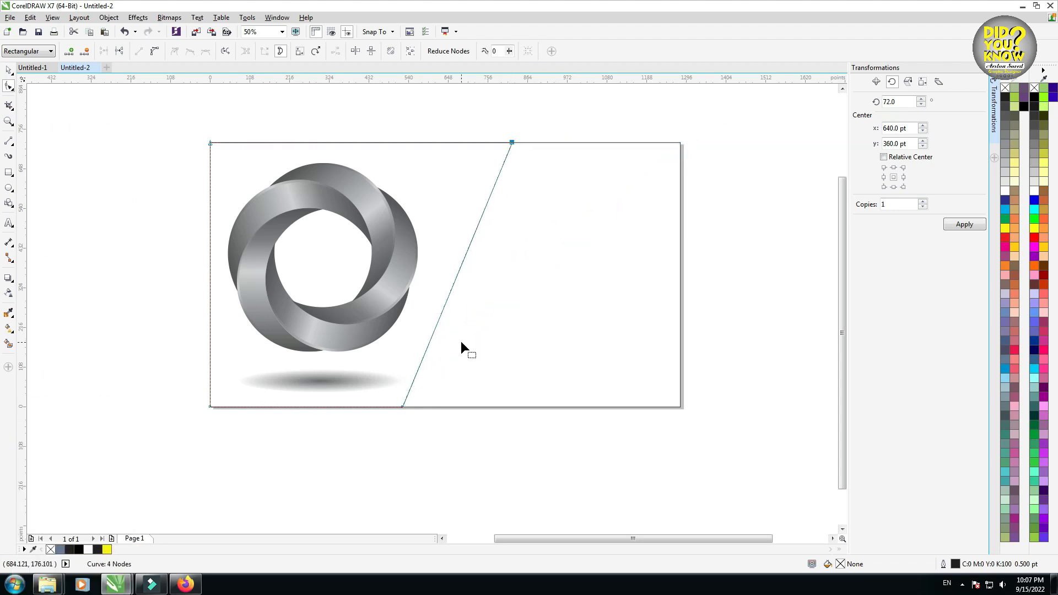
- Fill the slanted panel behind the ring with white and the page-sized rectangle with black (C:100 M:100 Y:100 K:100)
key(space)
click(545, 304)
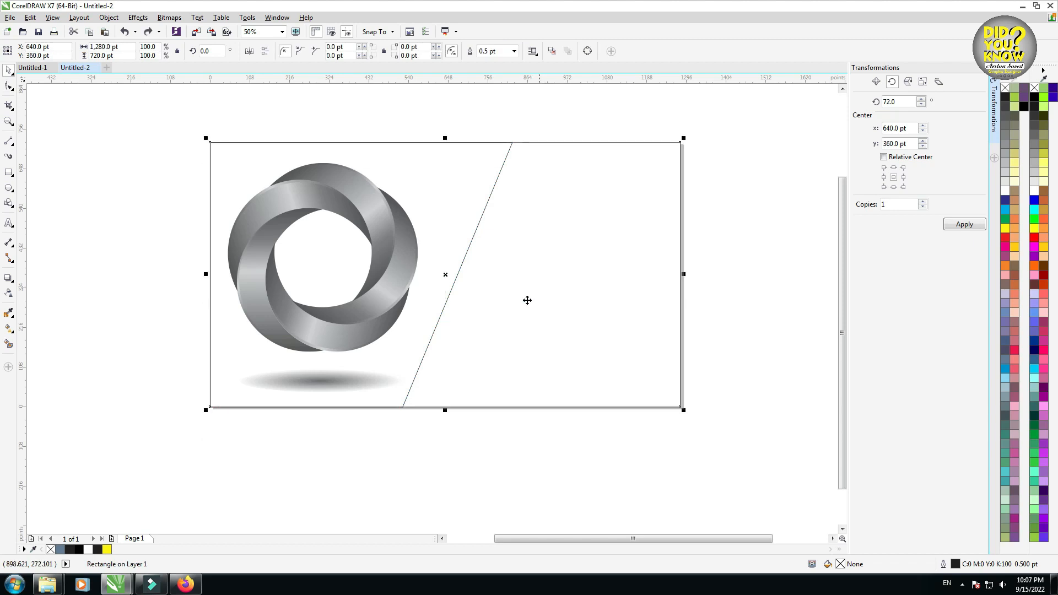
click(449, 189)
click(1004, 193)
click(626, 222)
click(1023, 107)
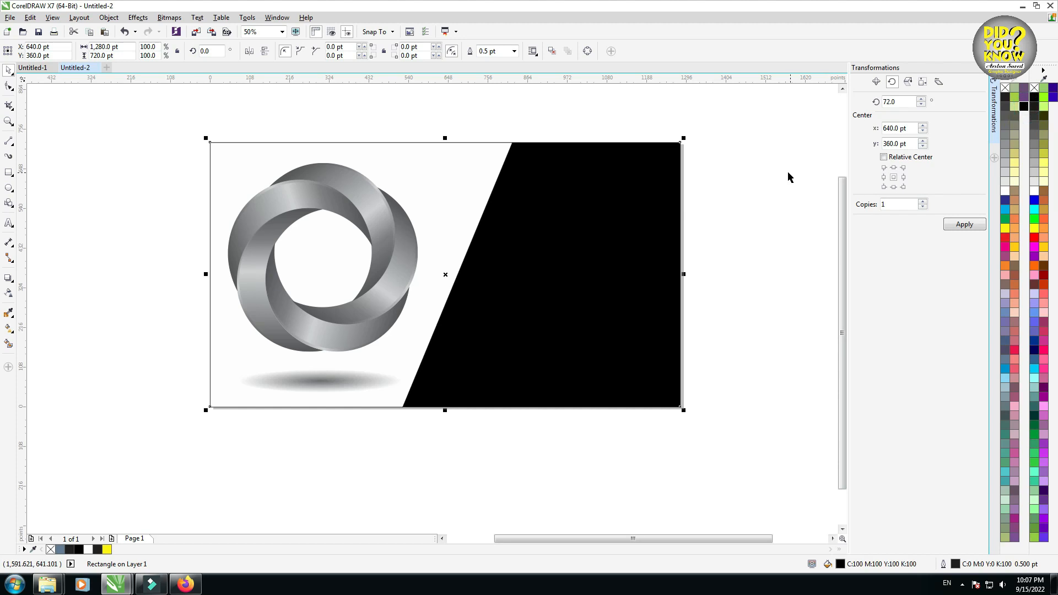
click(789, 173)
scroll(616, 236, left, 1)
click(560, 295)
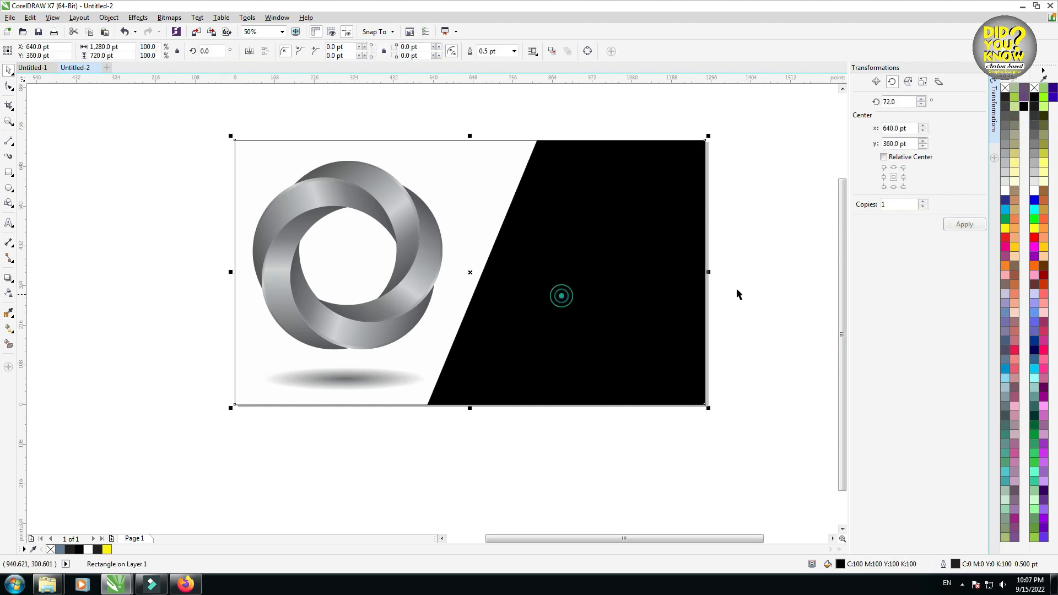
- Add artistic text beside the page reading "3D" with "LOGO" on the line below
click(8, 223)
click(115, 248)
text(3D)
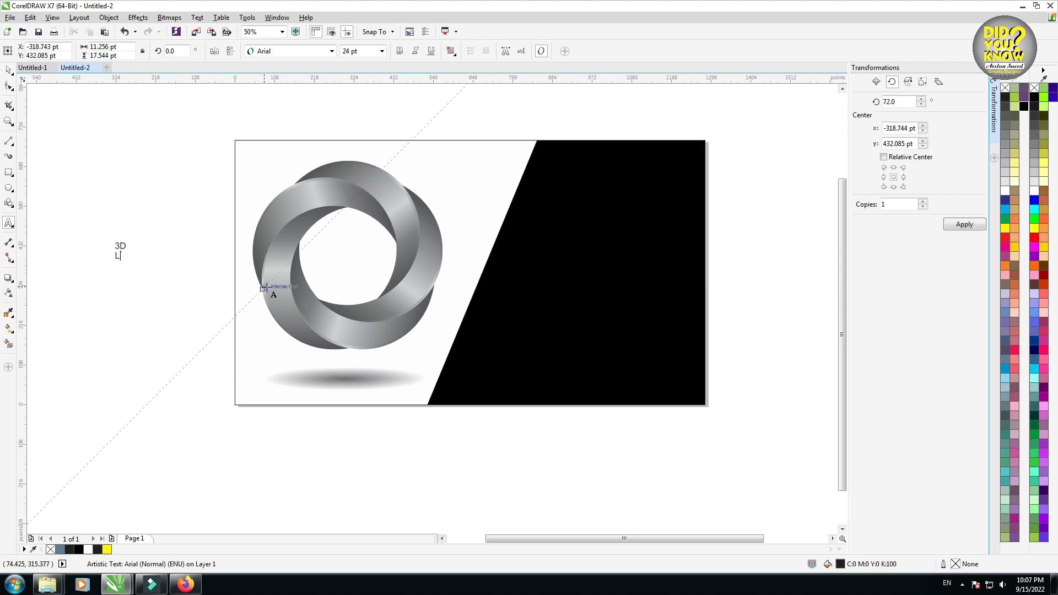
key(Escape)
- Format the text in white Arial Black at about 171 pt and place it on the black panel
click(312, 51)
mouse_move(275, 78)
click(551, 144)
click(9, 72)
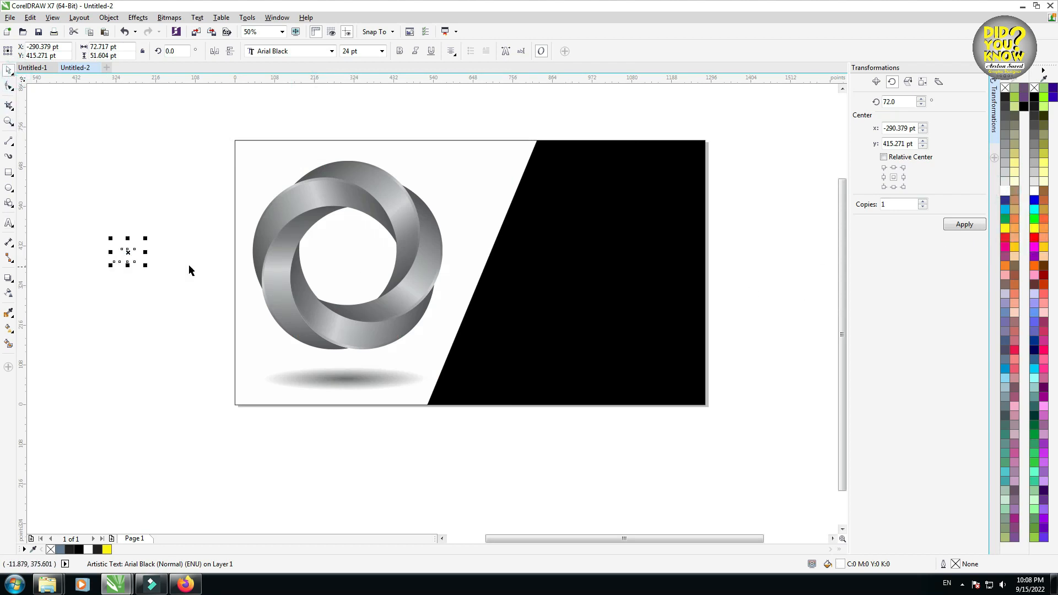
drag(130, 253, 661, 323)
drag(600, 309, 630, 318)
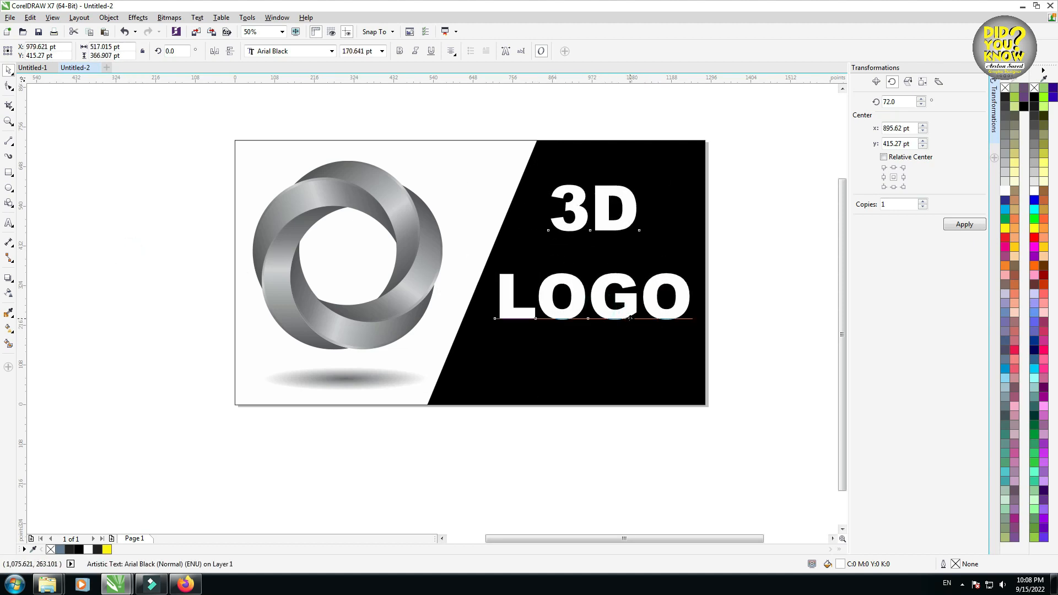
- Separate the two text lines and move "3D" down closer to "LOGO"
click(8, 87)
drag(525, 212, 658, 234)
scroll(658, 234, up, 1)
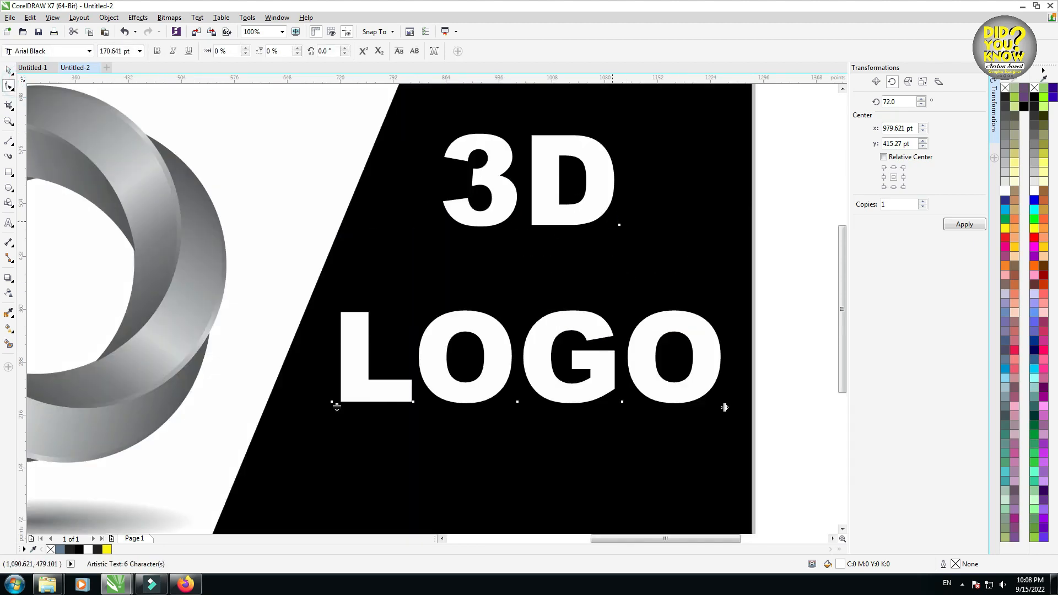
click(622, 227)
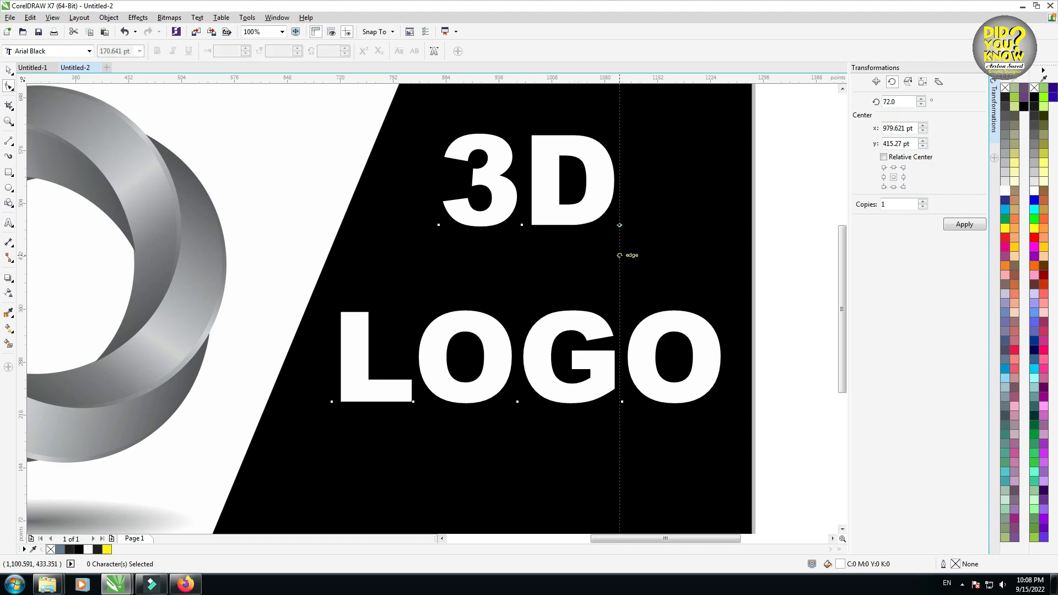
click(9, 70)
drag(580, 221, 577, 262)
- Select both text lines and centre "LOGO" horizontally under "3D"
scroll(584, 265, down, 1)
drag(720, 197, 416, 368)
shift+click(584, 266)
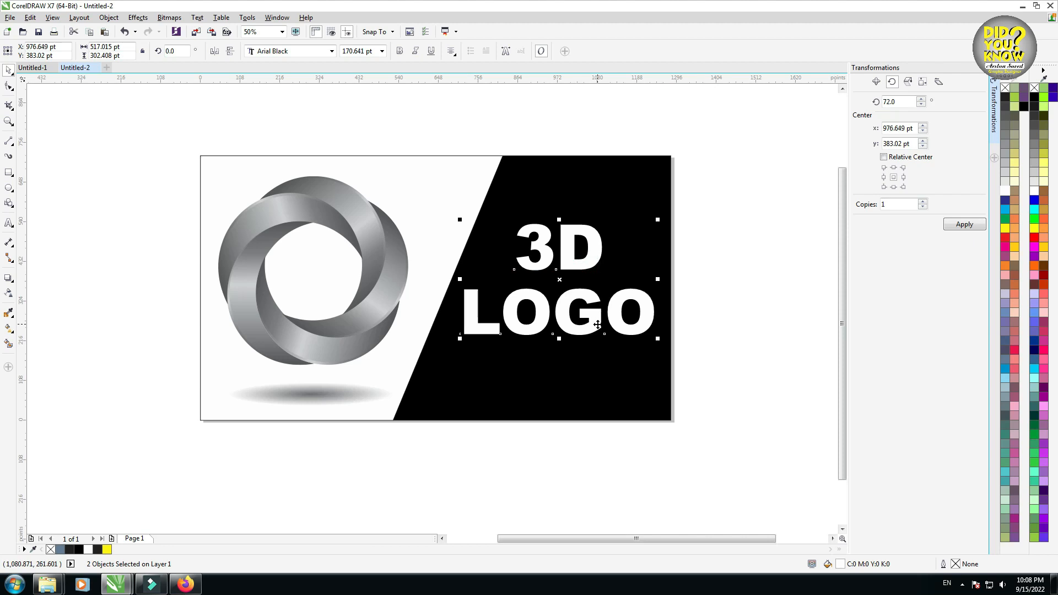
- Try to centre both text lines horizontally on the background rectangle
shift+click(596, 355)
key(c)
key(ctrl+z)
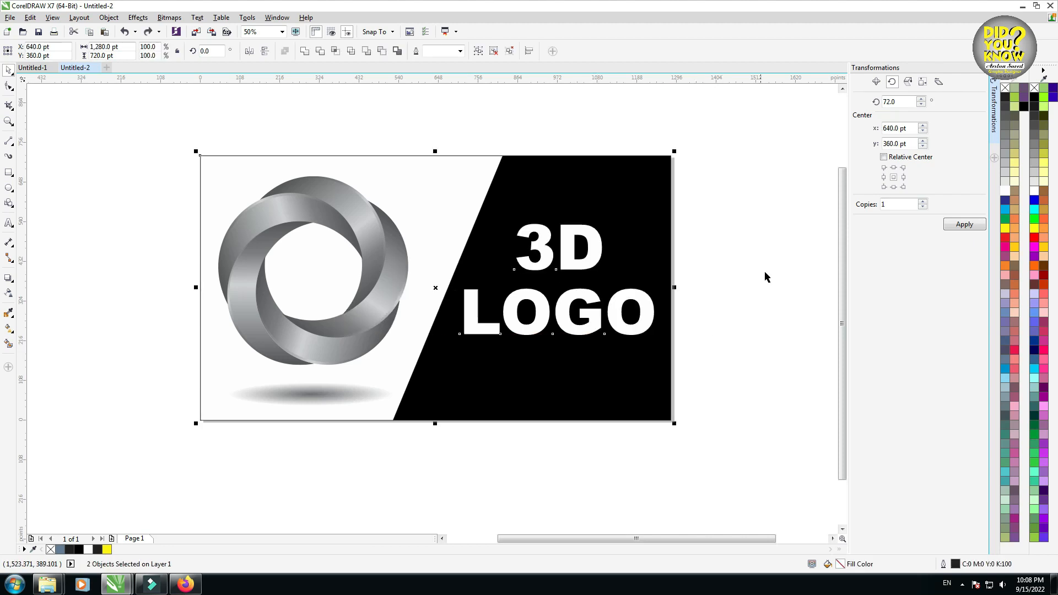
drag(726, 121, 153, 493)
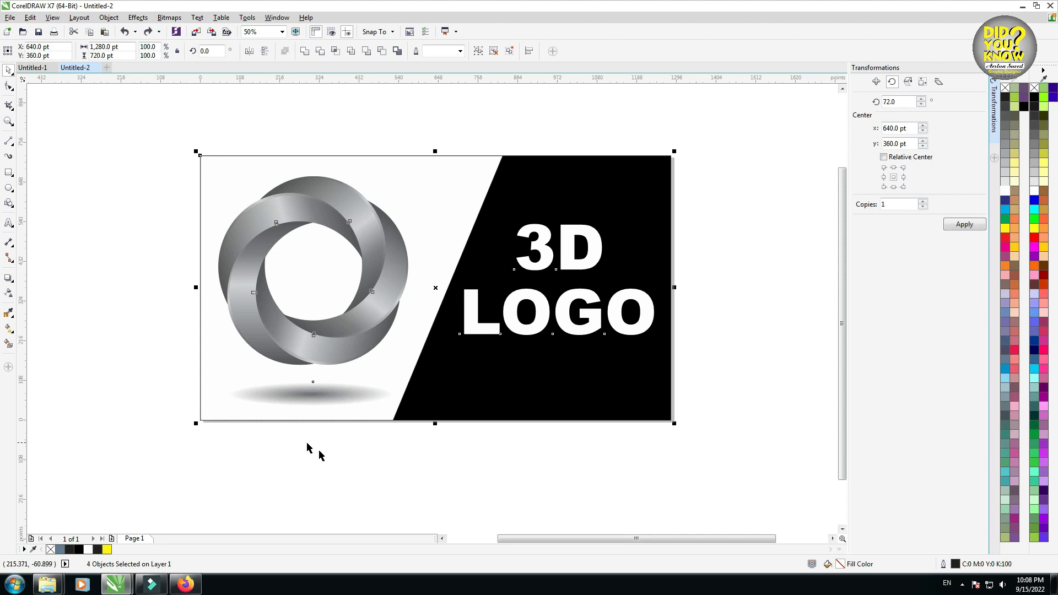
scroll(397, 463, left, 2)
click(176, 393)
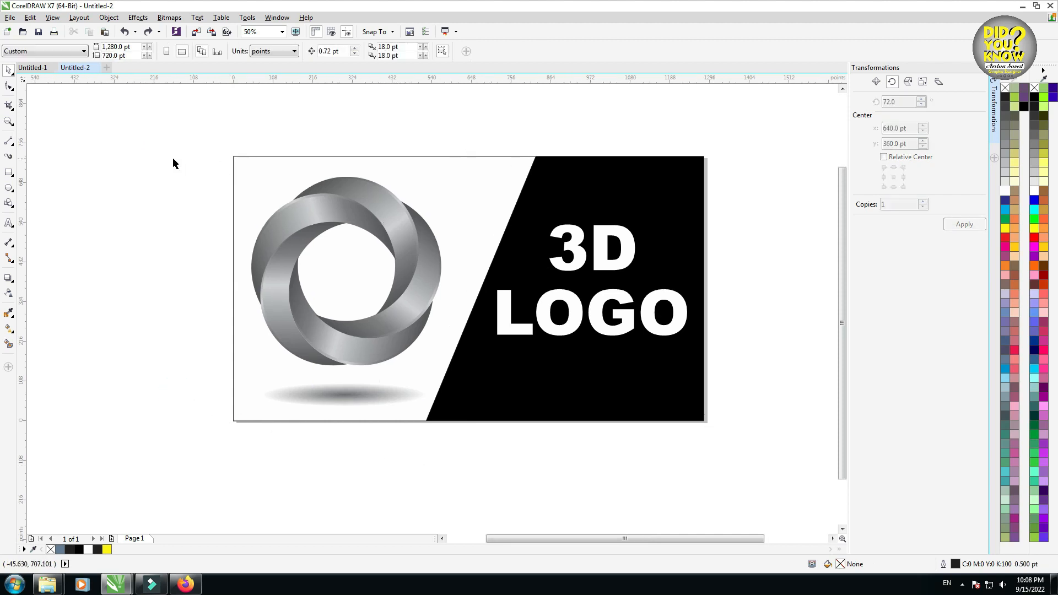